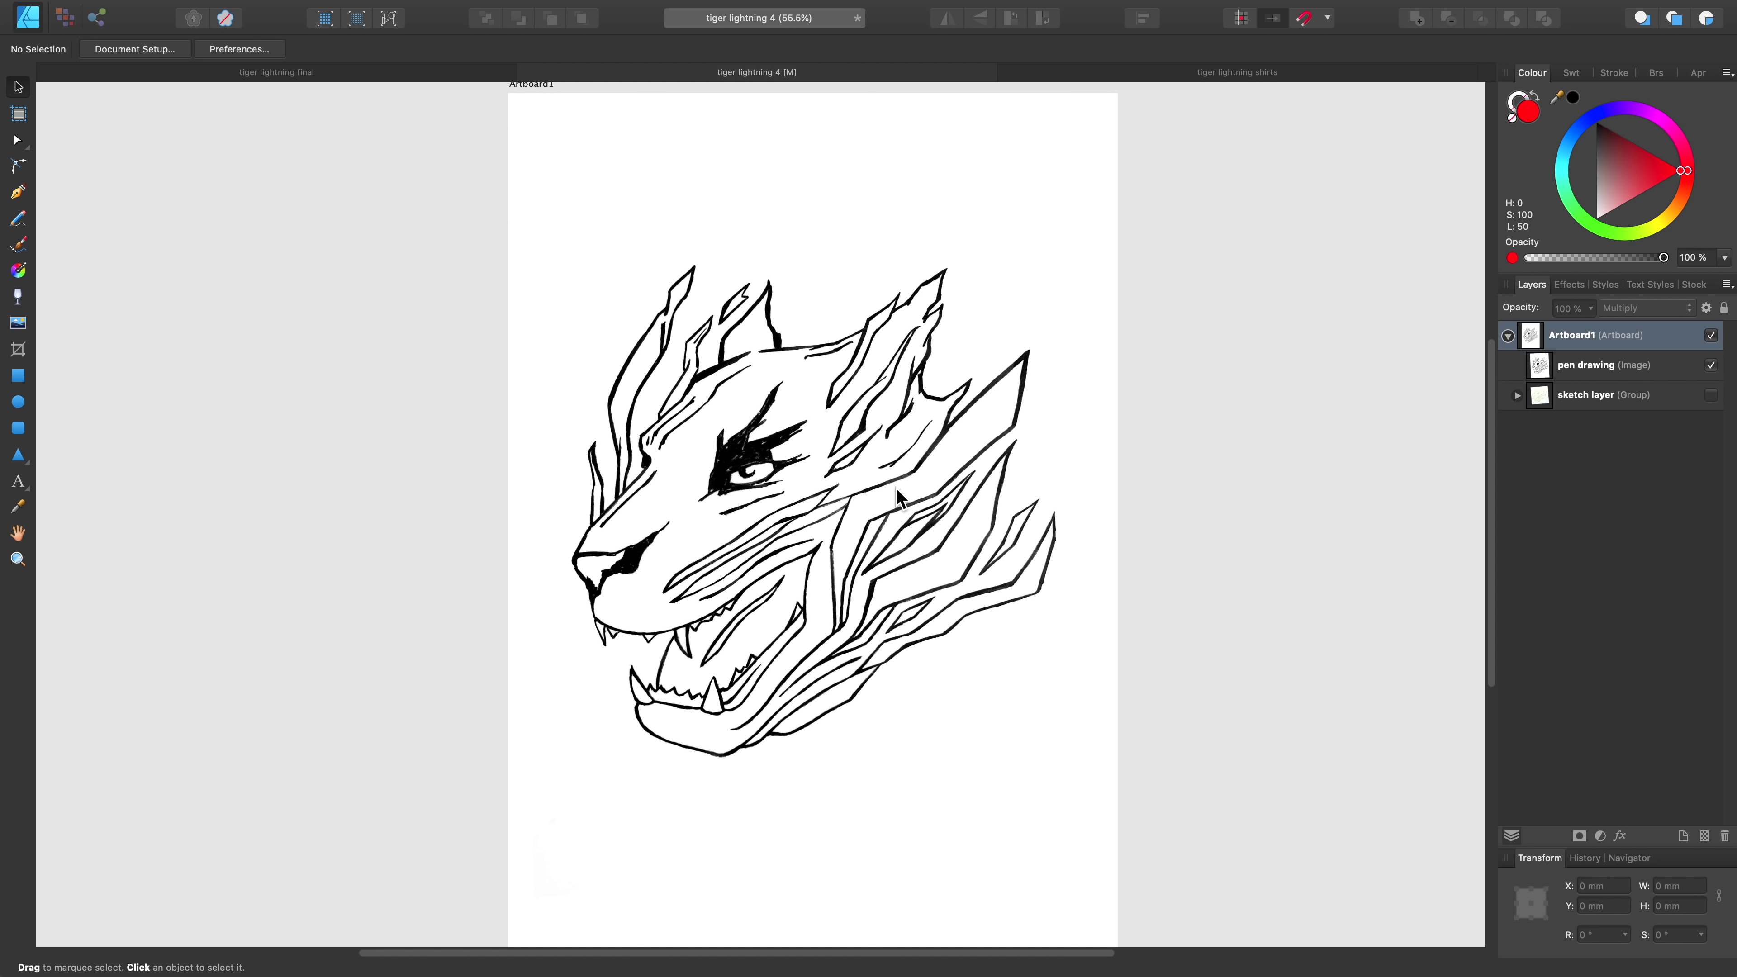
Switch to the Pixel Persona and add an empty pixel layer above the pen drawing image.
click(1654, 373)
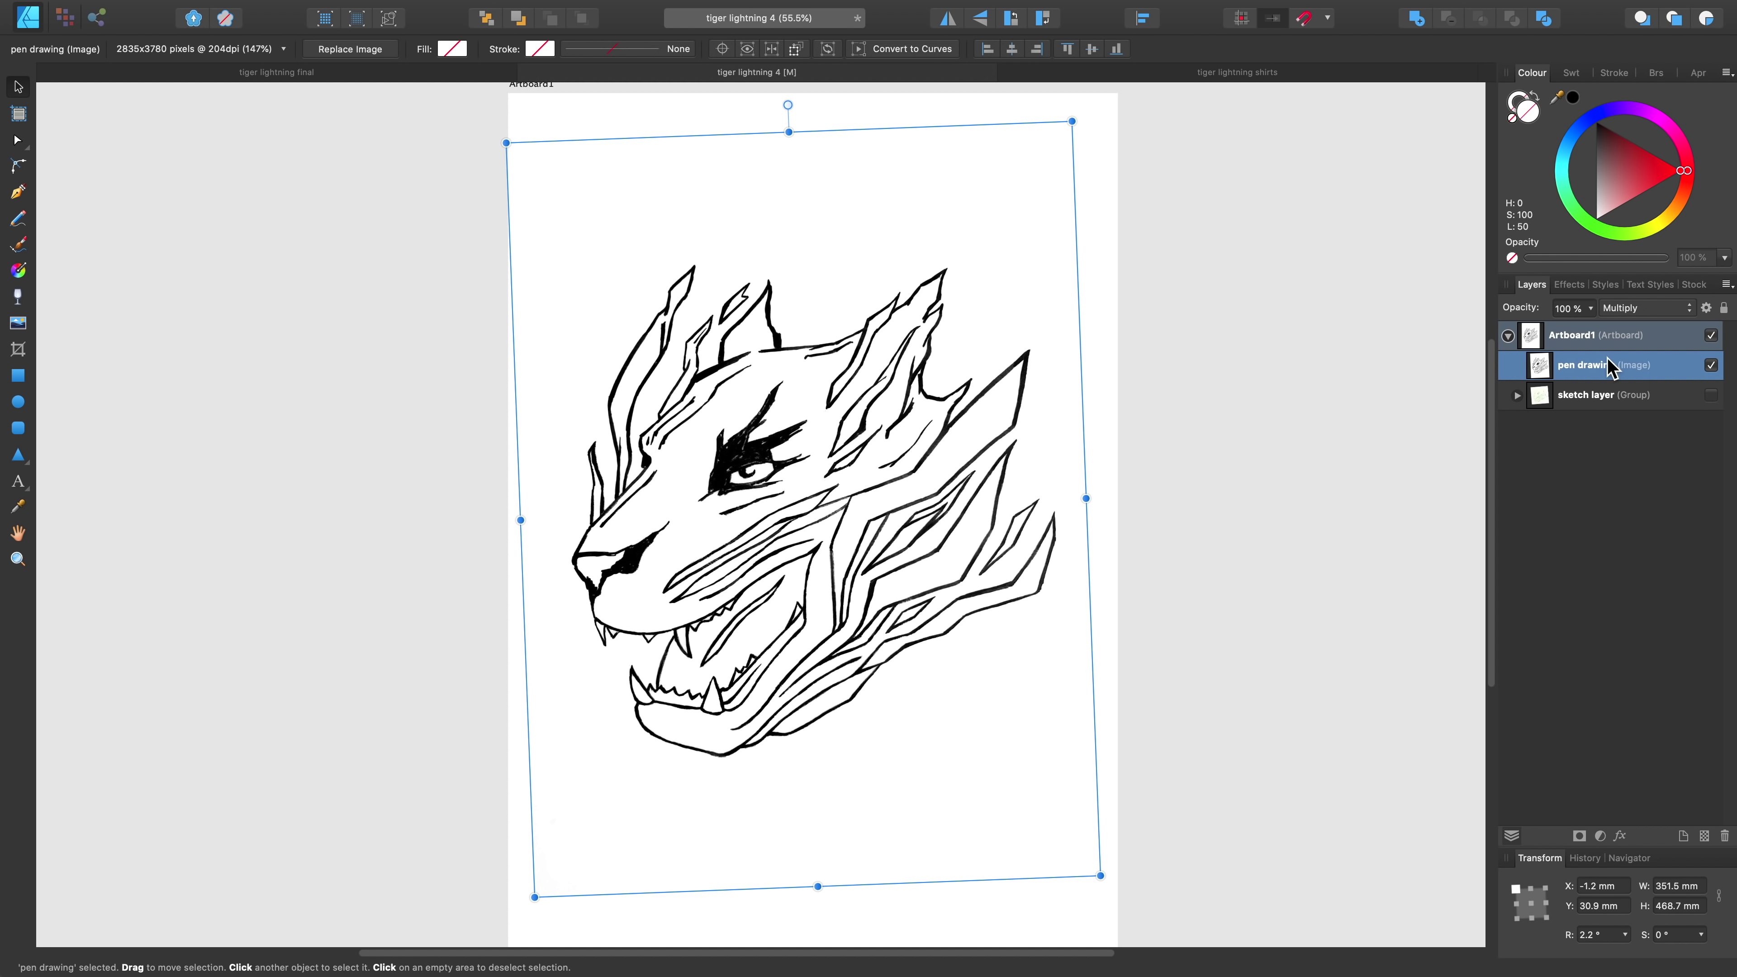
click(65, 19)
click(1205, 503)
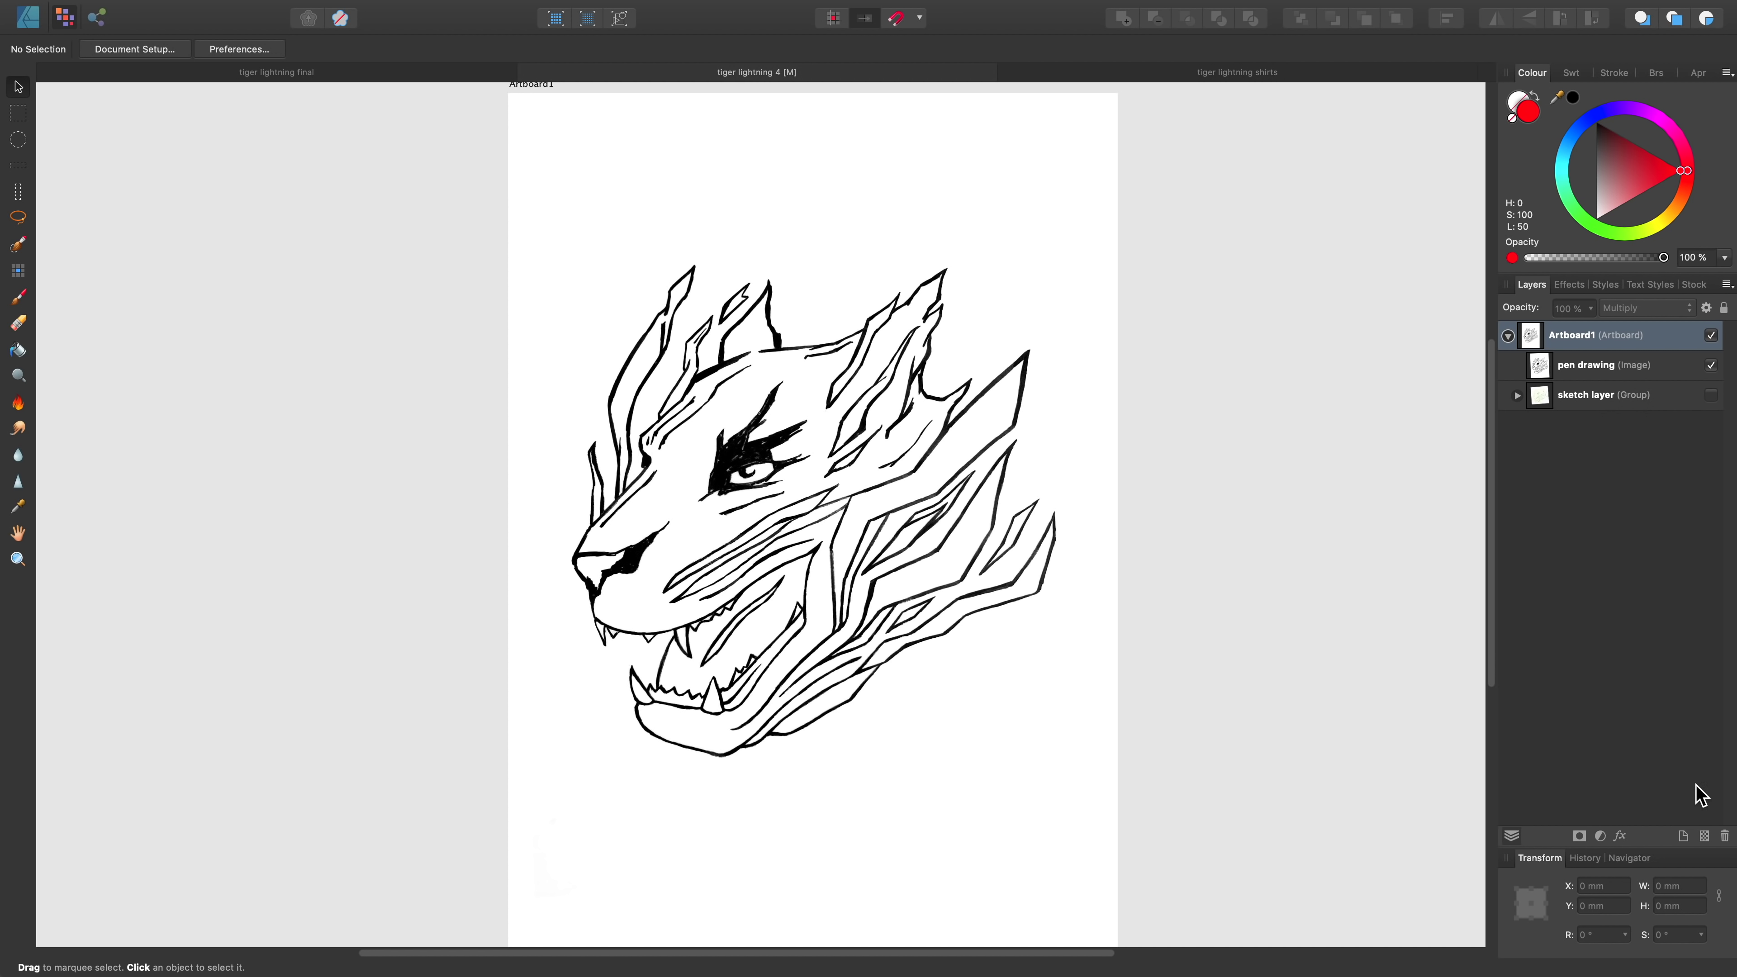
click(1703, 837)
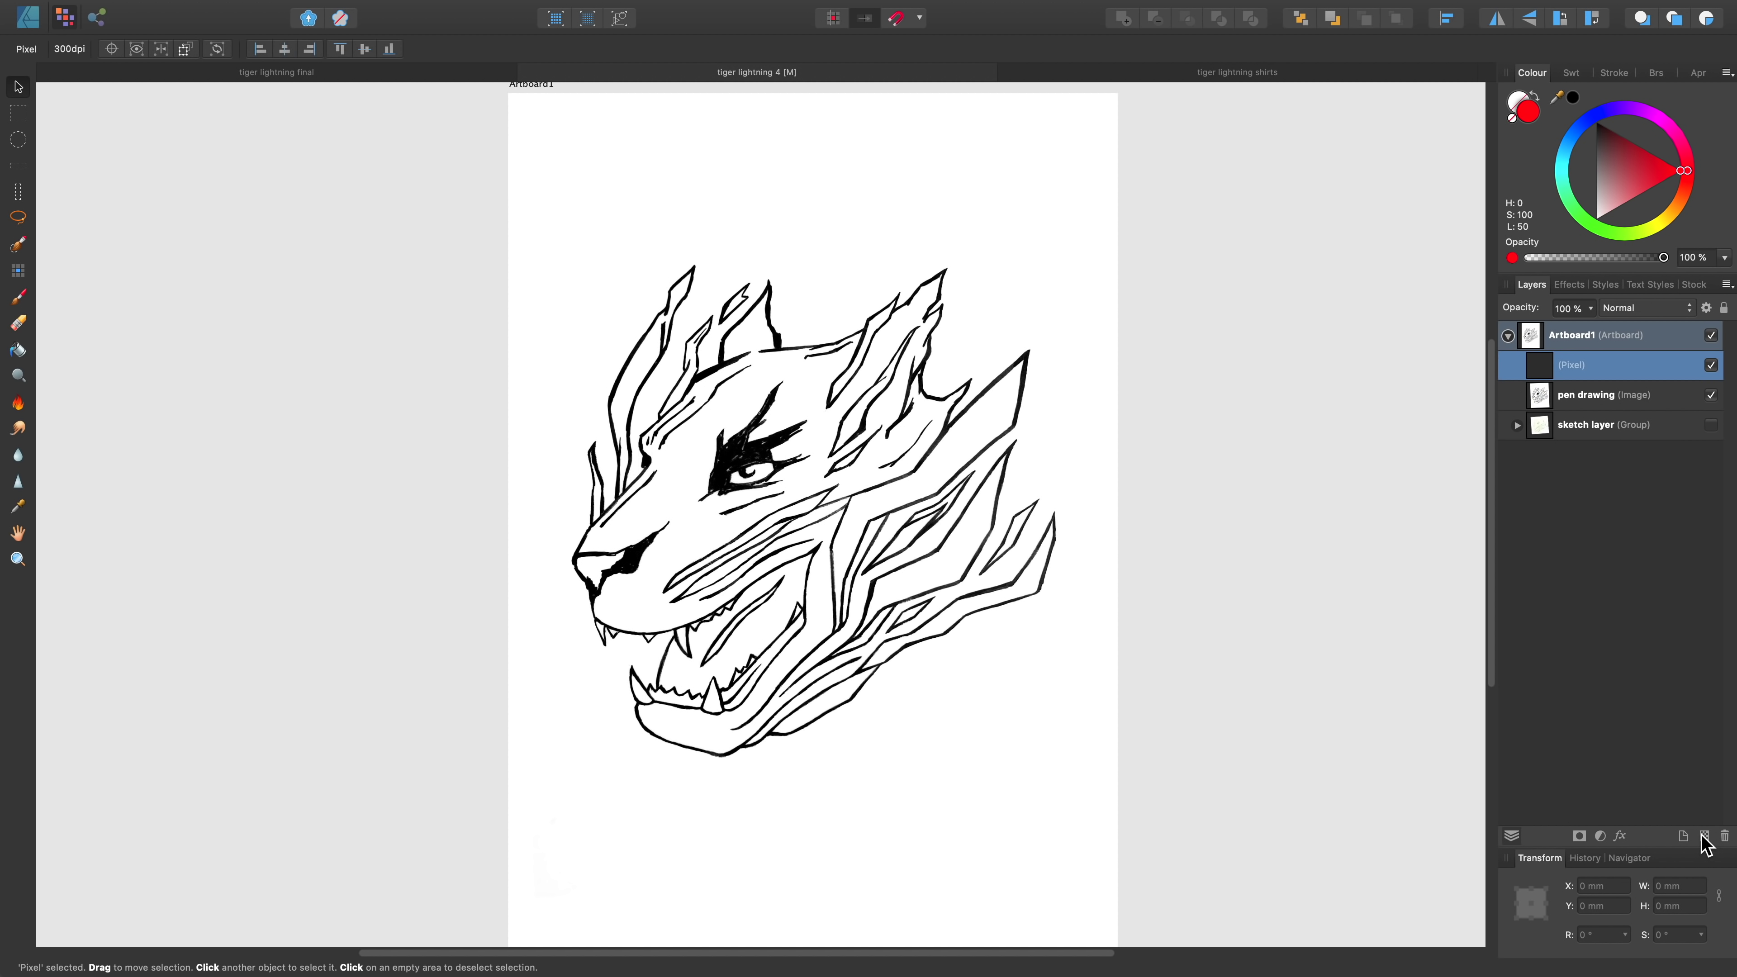
Set up the Flood Fill tool with 60% tolerance, Layers Beneath as source and Contiguous turned off.
click(19, 351)
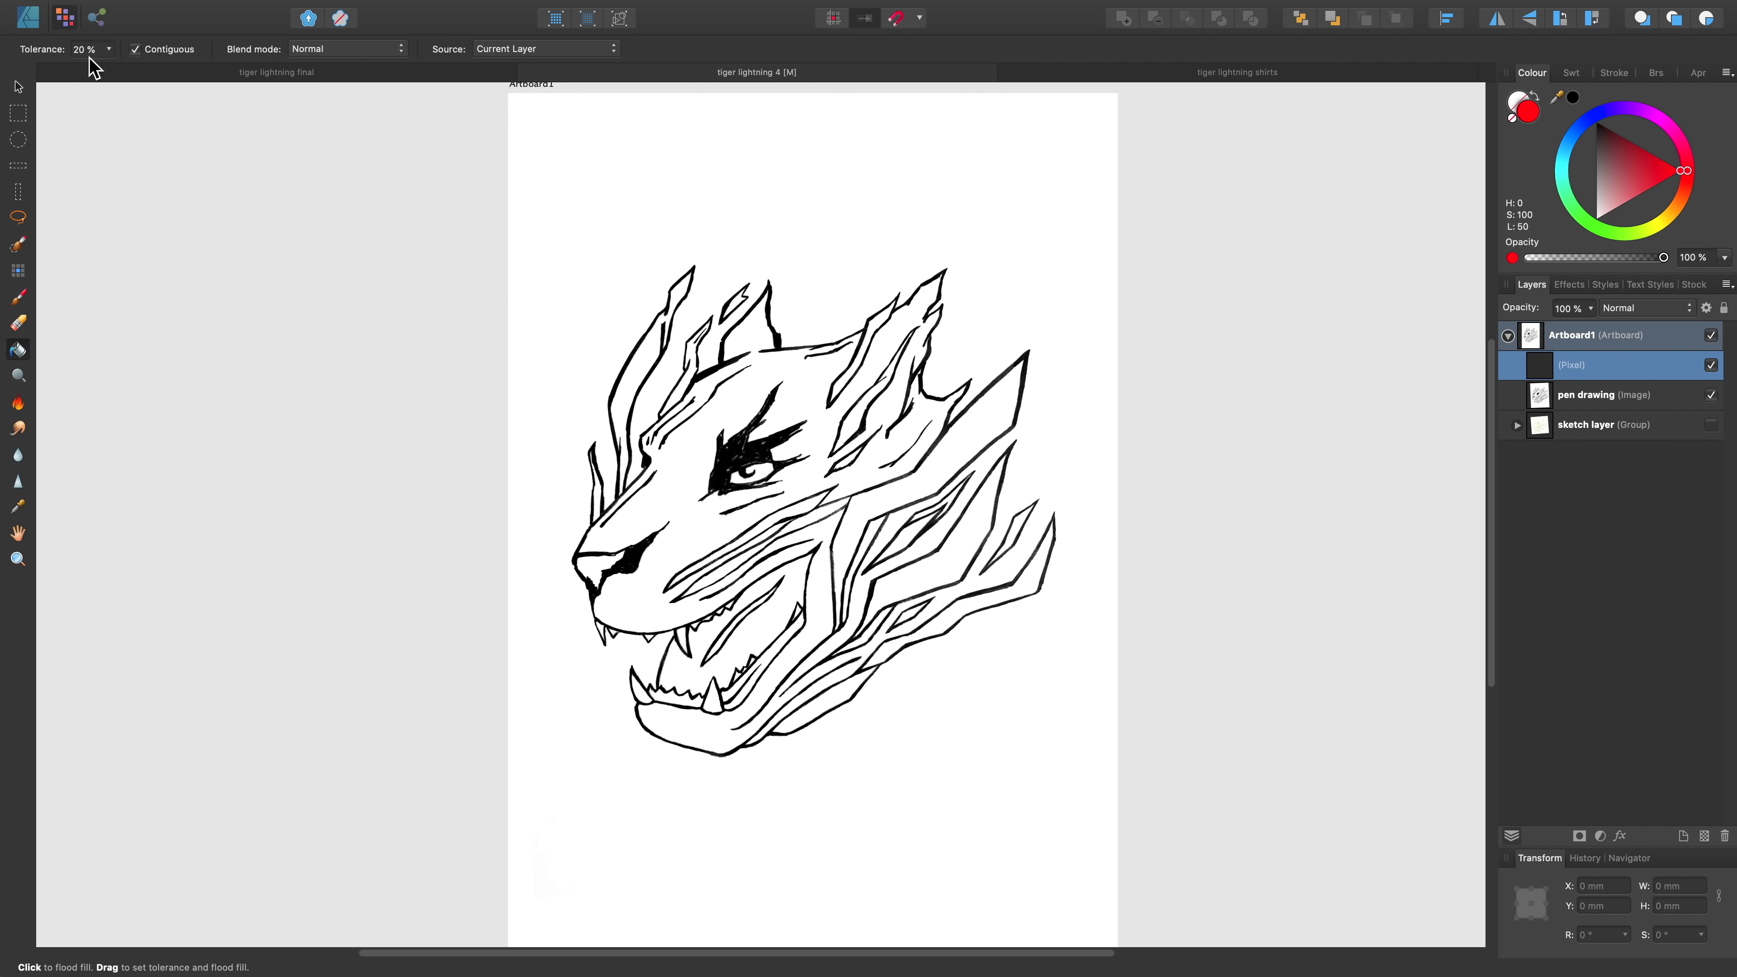
click(107, 49)
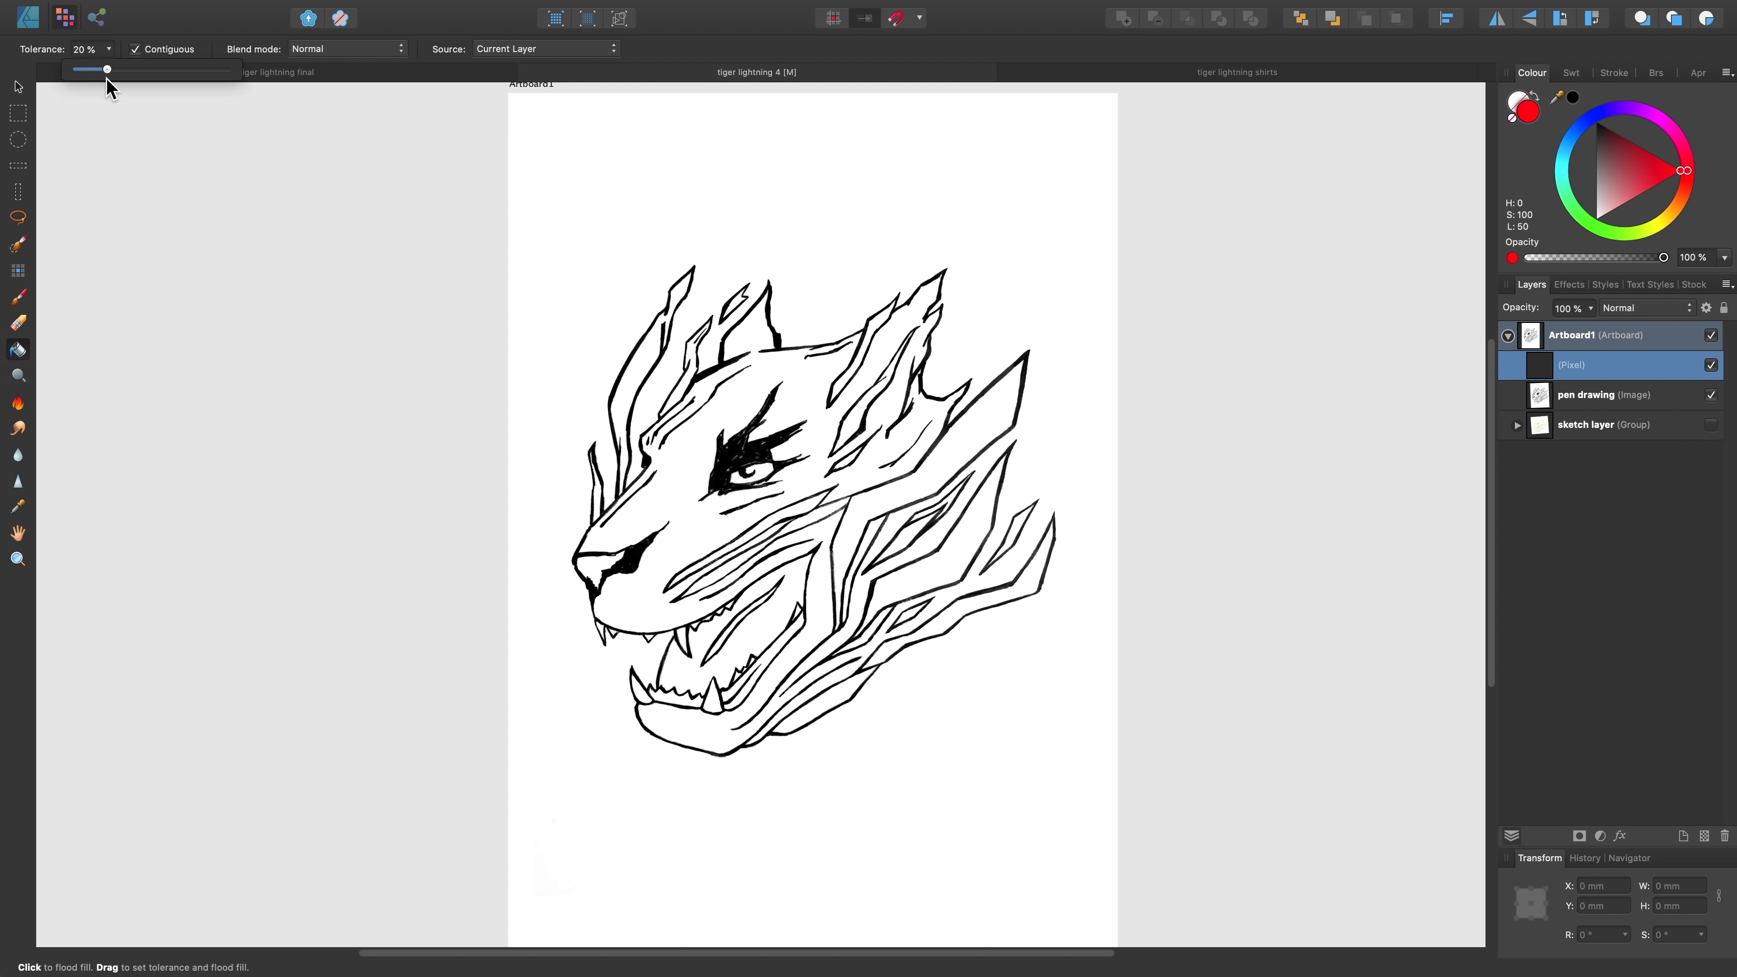
drag(107, 79, 163, 69)
click(518, 51)
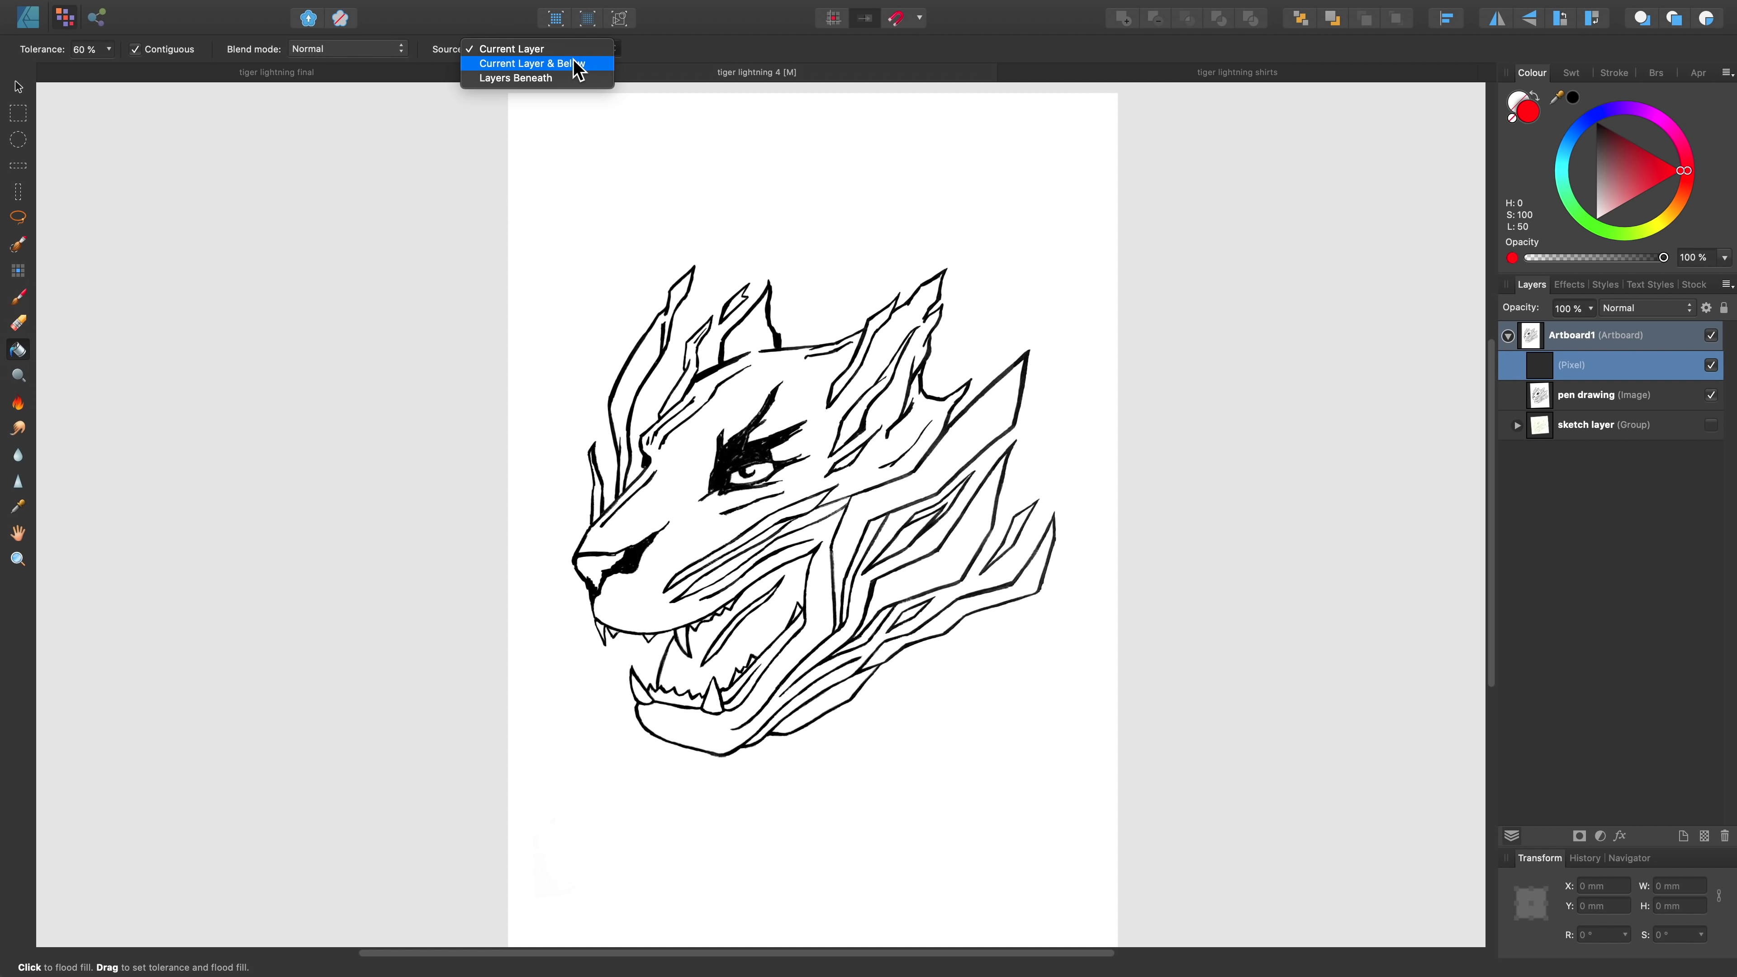
click(581, 85)
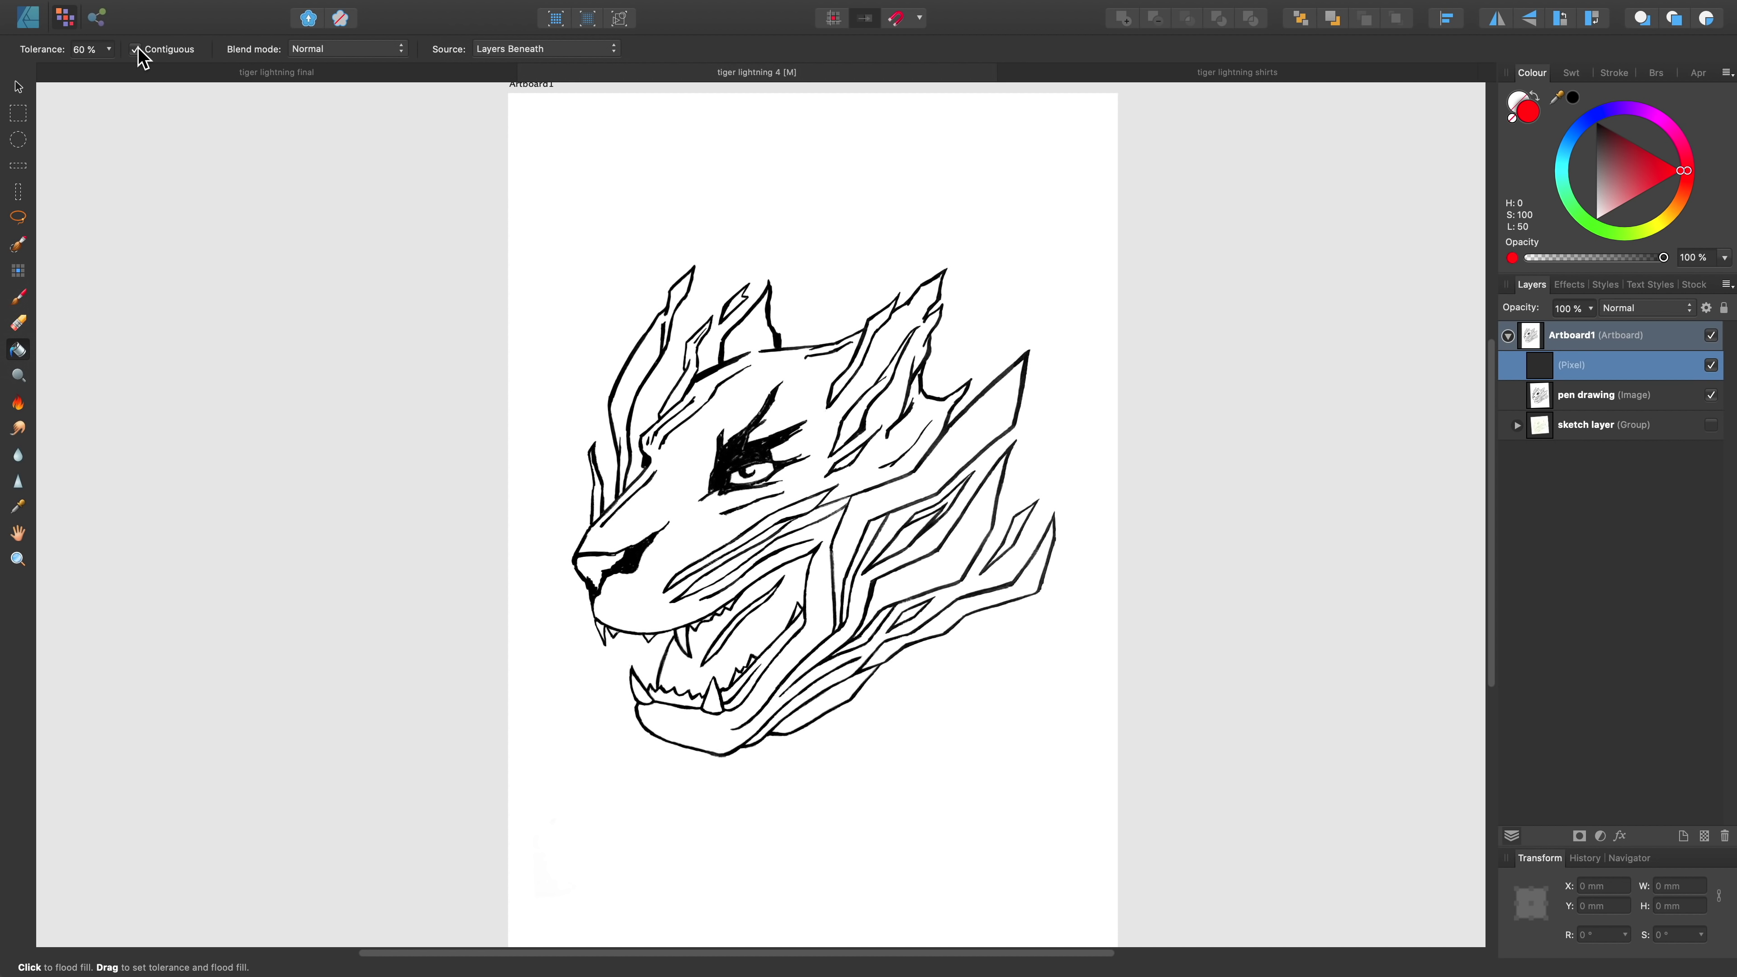
click(136, 49)
Flood-fill all of the tiger's inked line work with black on the new pixel layer.
click(1573, 97)
alt+scroll(800, 449, up, 4)
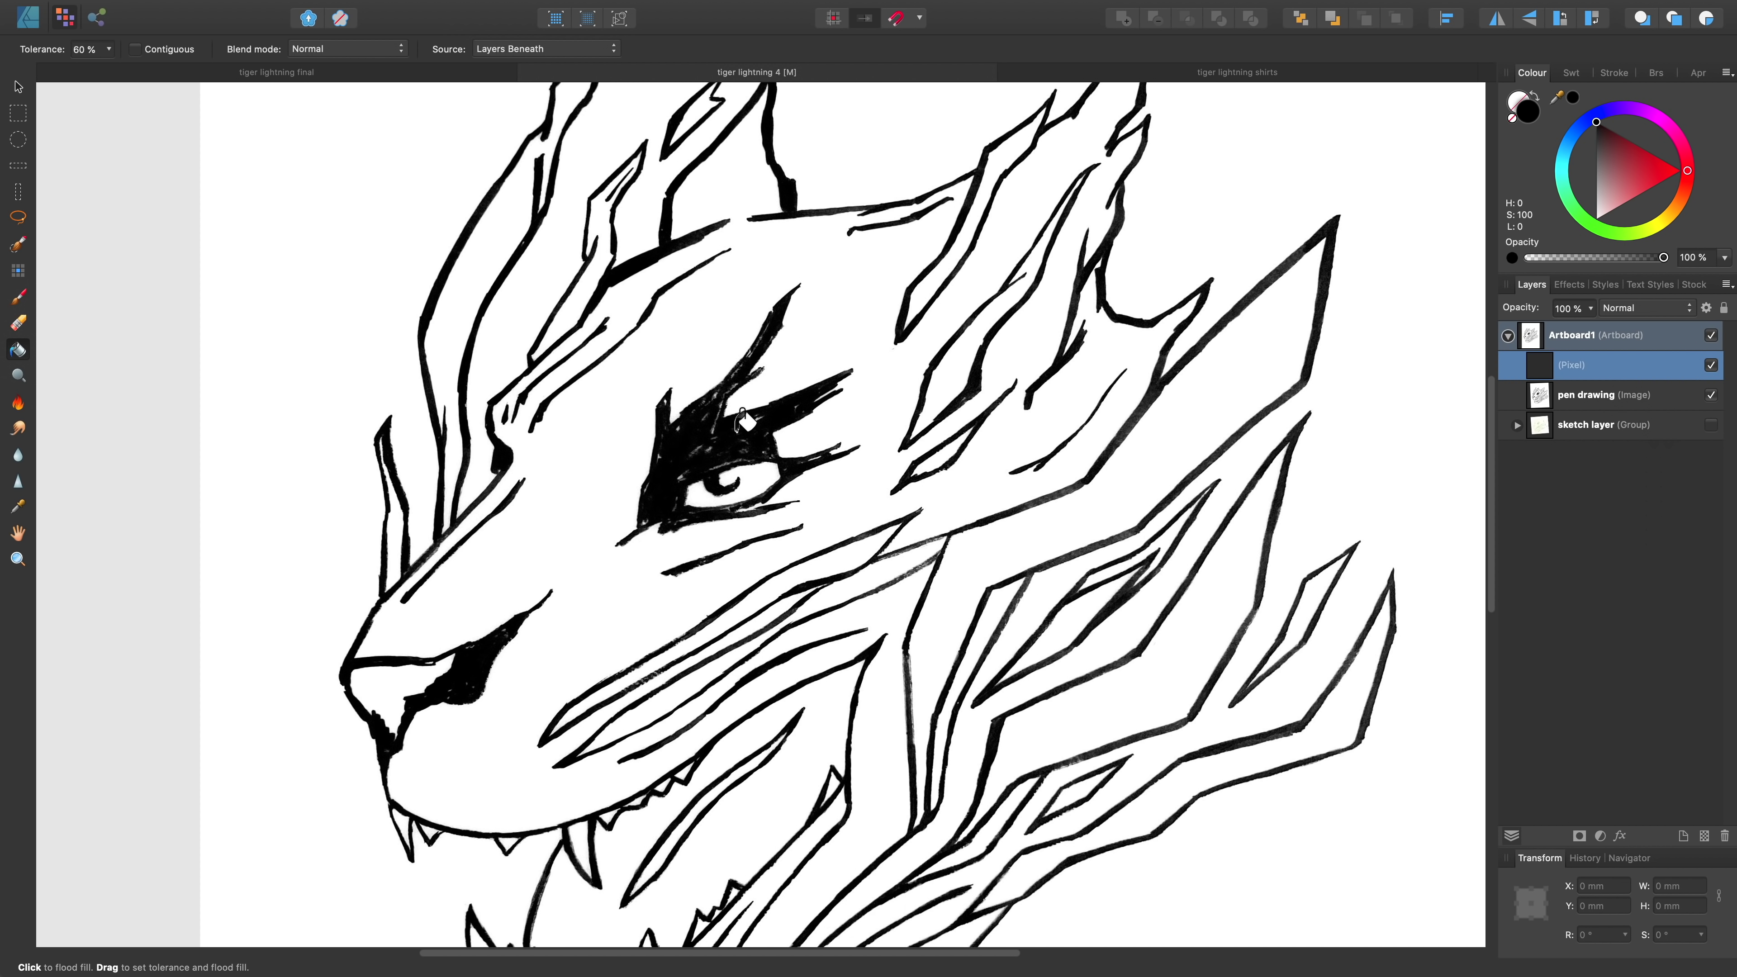
click(745, 422)
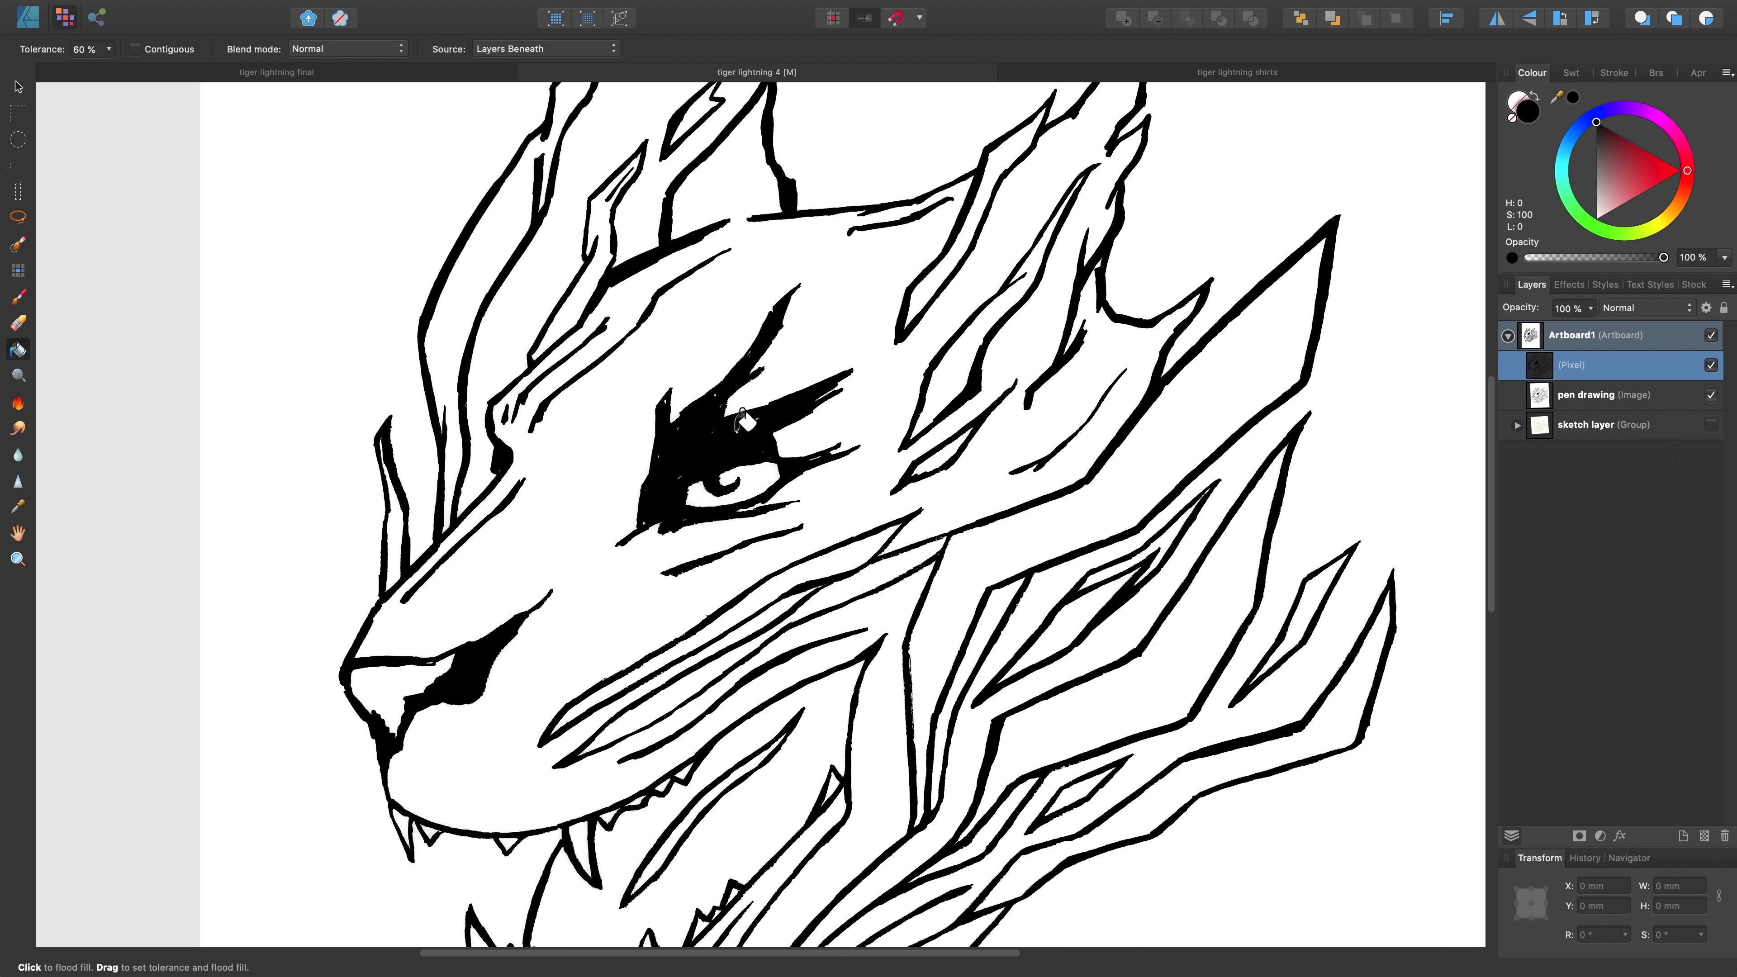
Hide the pen drawing layer and switch to the Move tool with nothing selected.
click(1711, 395)
scroll(753, 479, down, 3)
key(v)
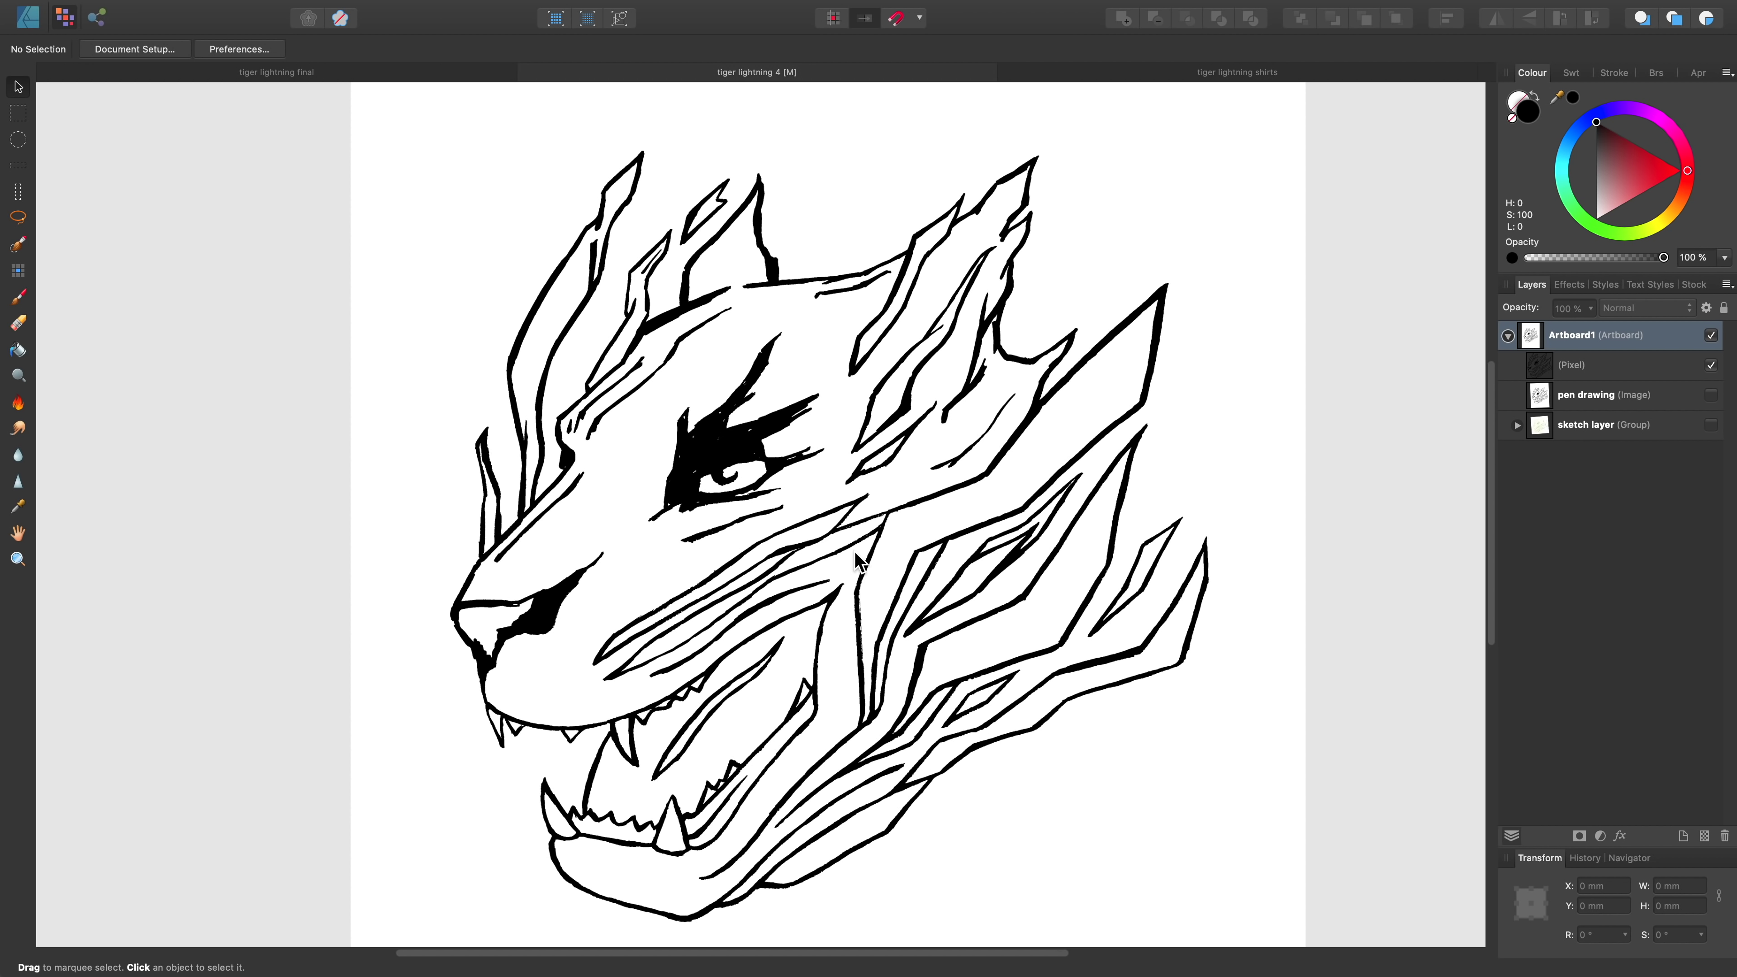
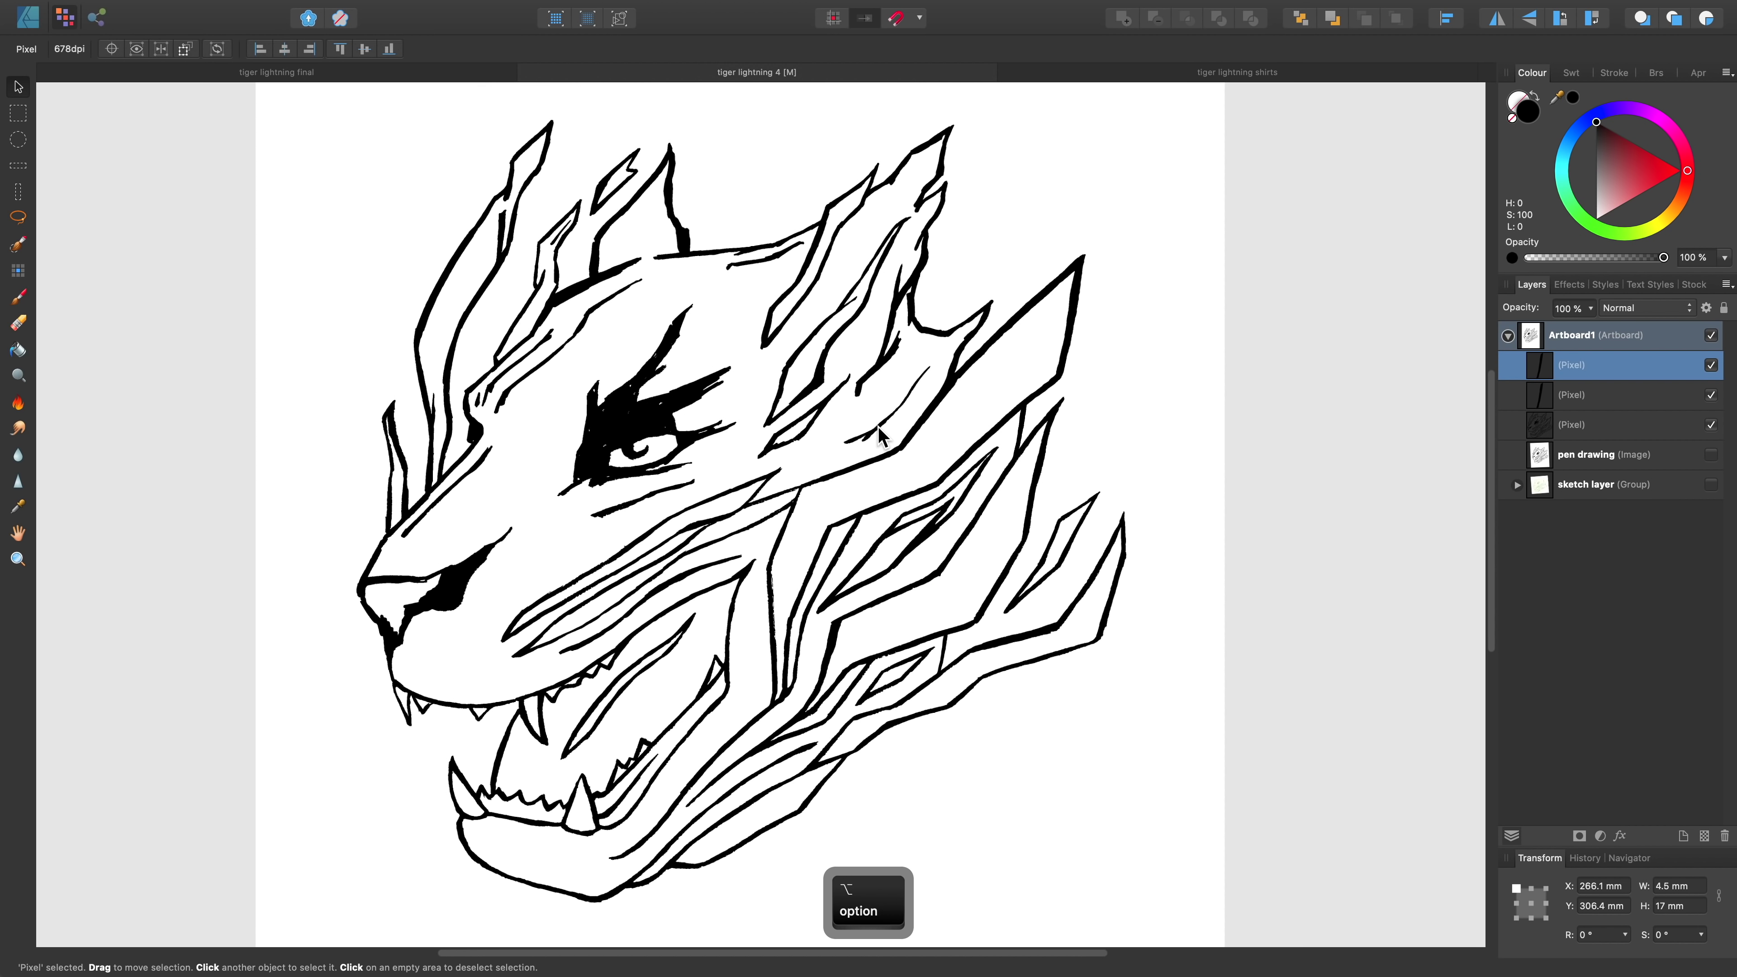
Group the three pixel layers holding the black line art and its closing strokes.
shift+click(1604, 424)
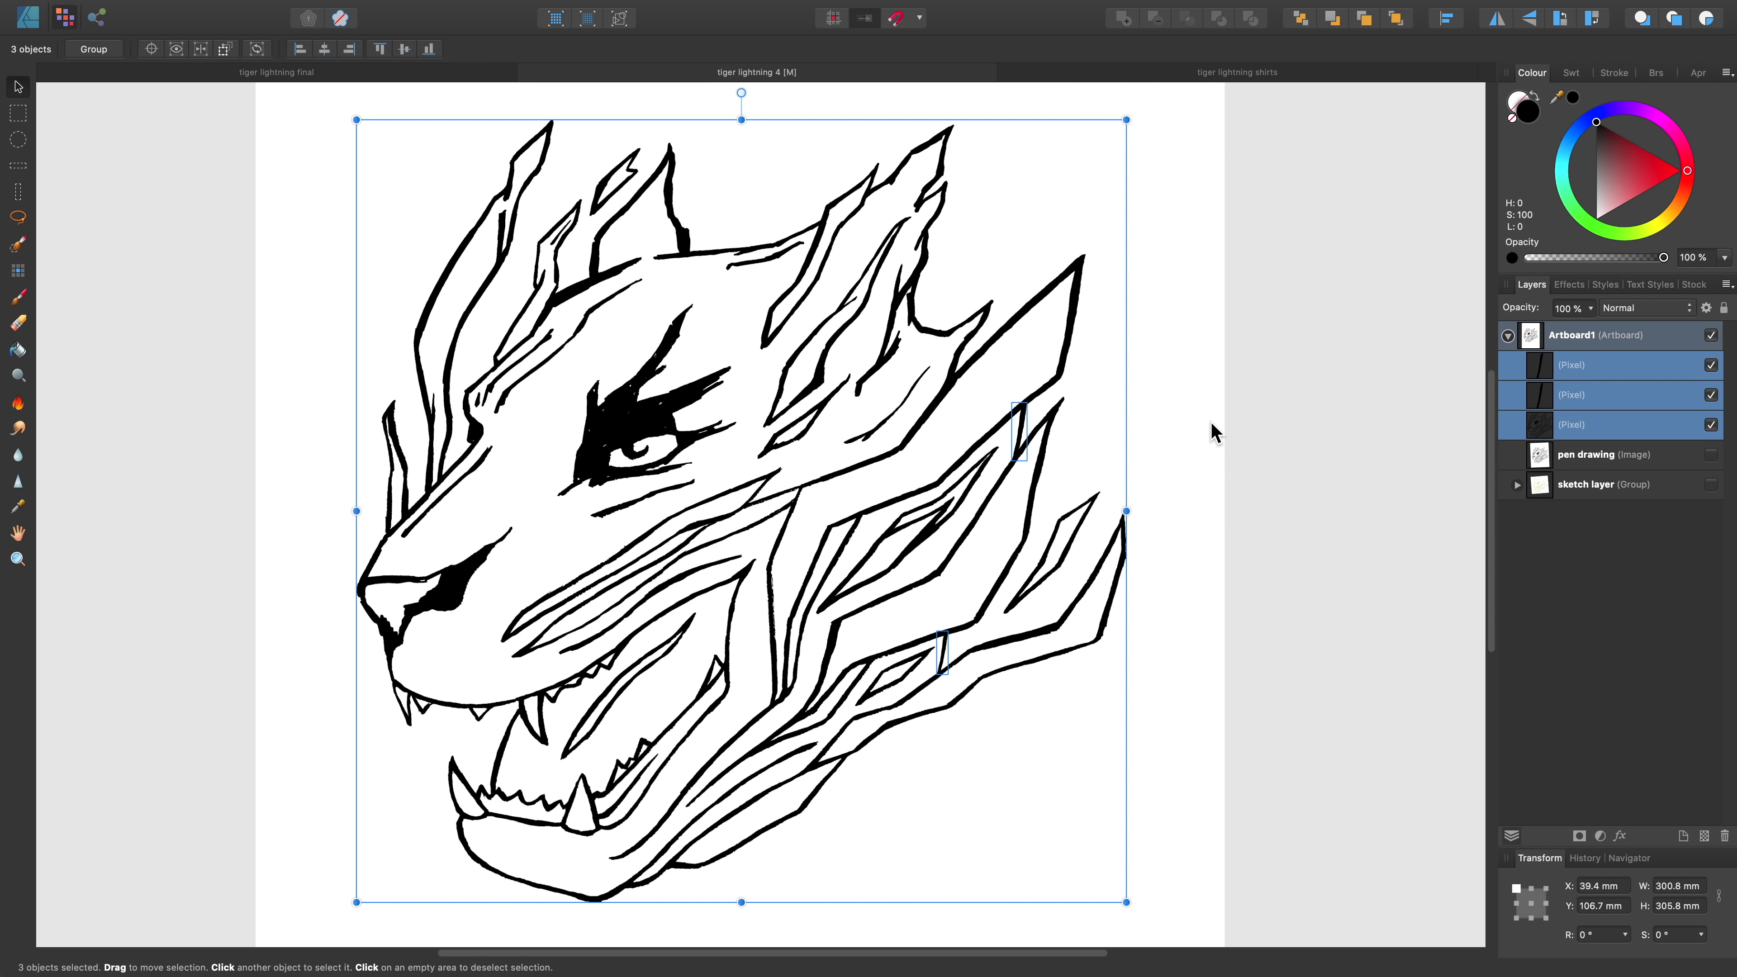
key(super+g)
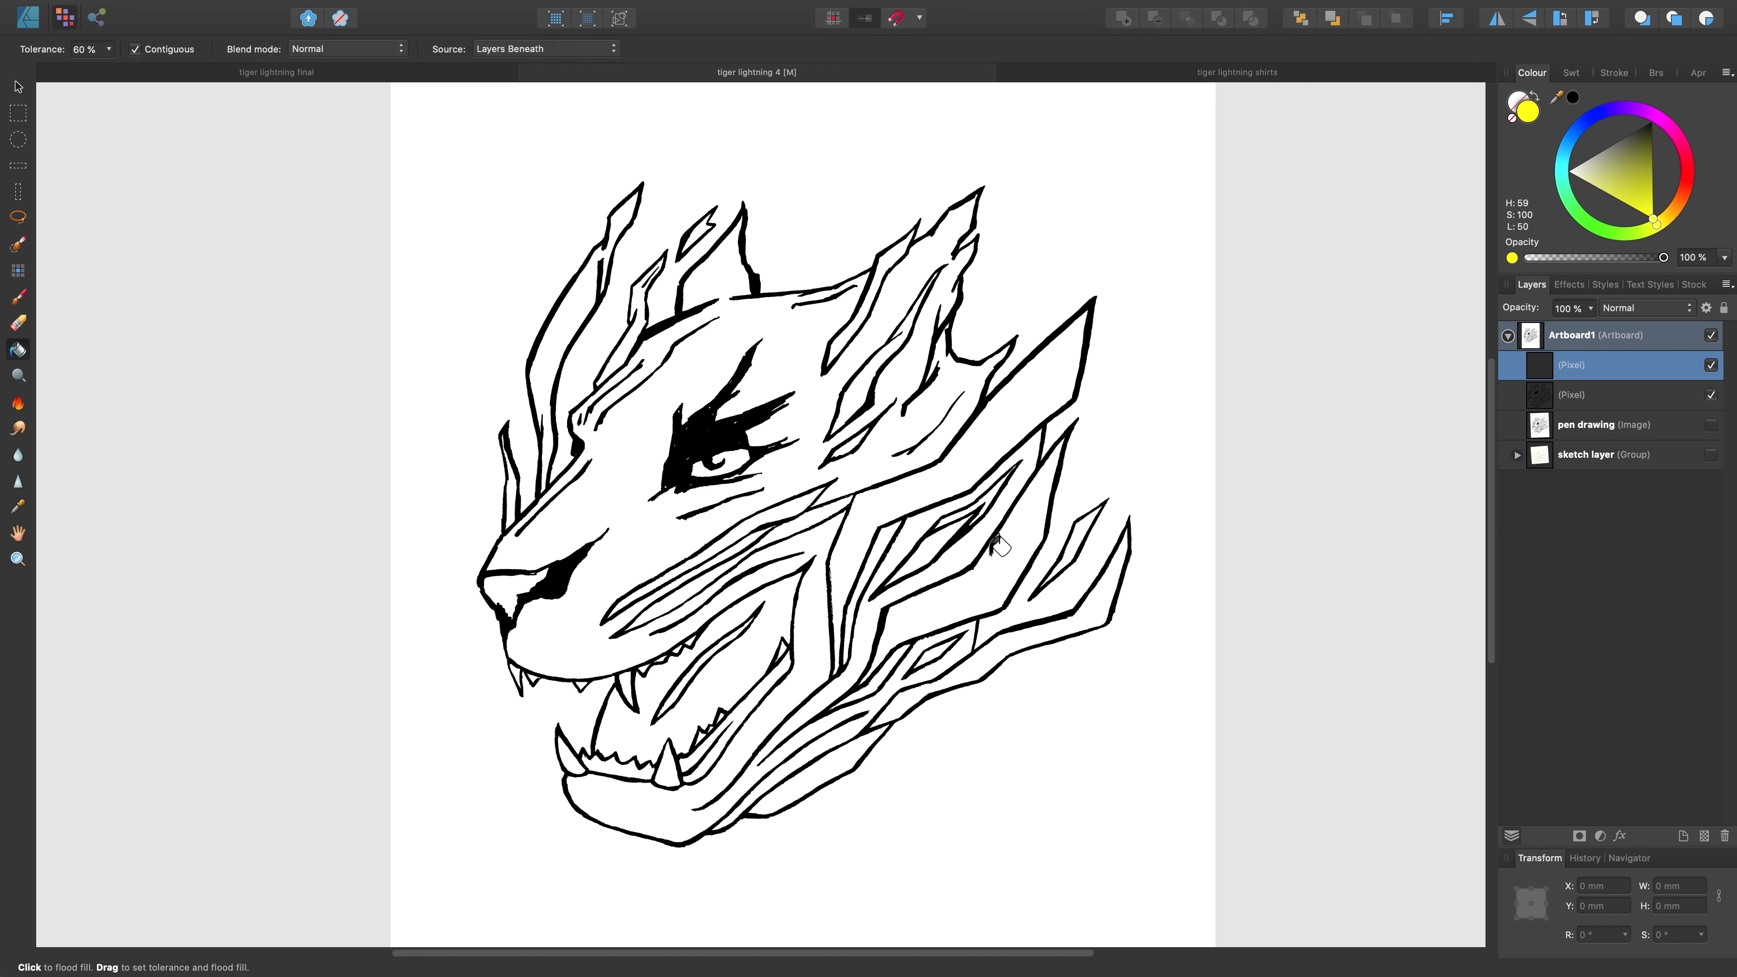
Flood-fill the lightning-shaped mane sections around the cheek, ears and forehead with yellow on the empty pixel layer.
click(1103, 592)
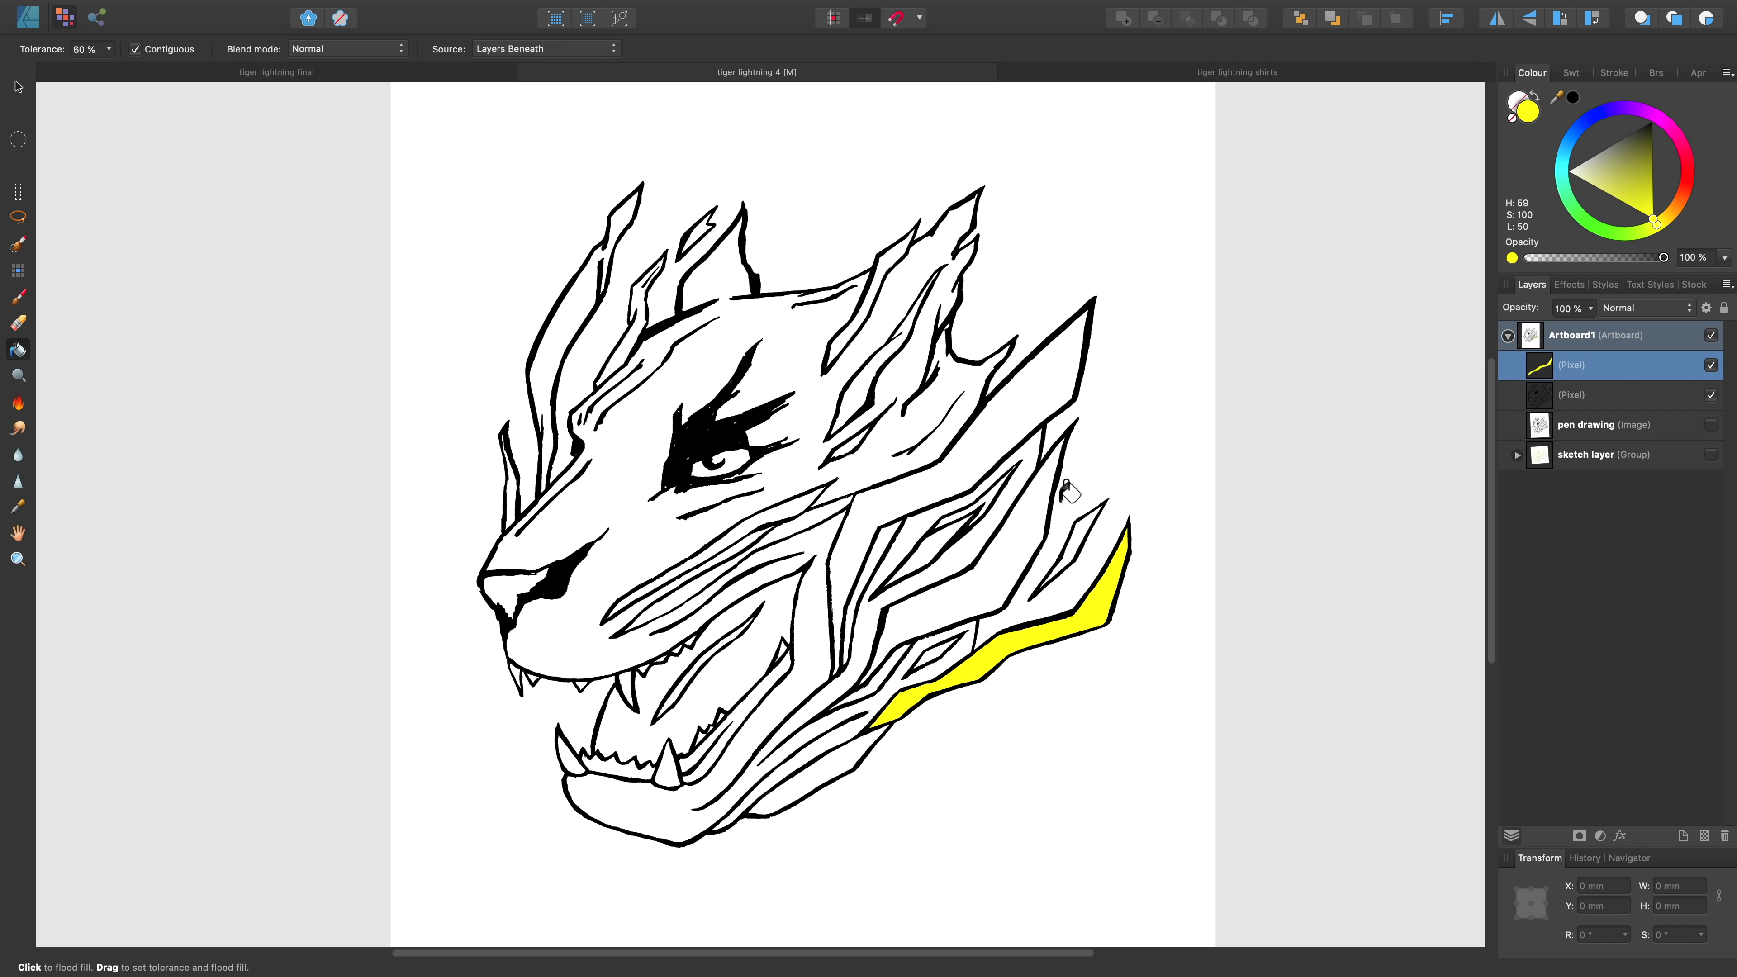
click(1000, 571)
click(956, 443)
click(1043, 492)
click(862, 308)
click(575, 356)
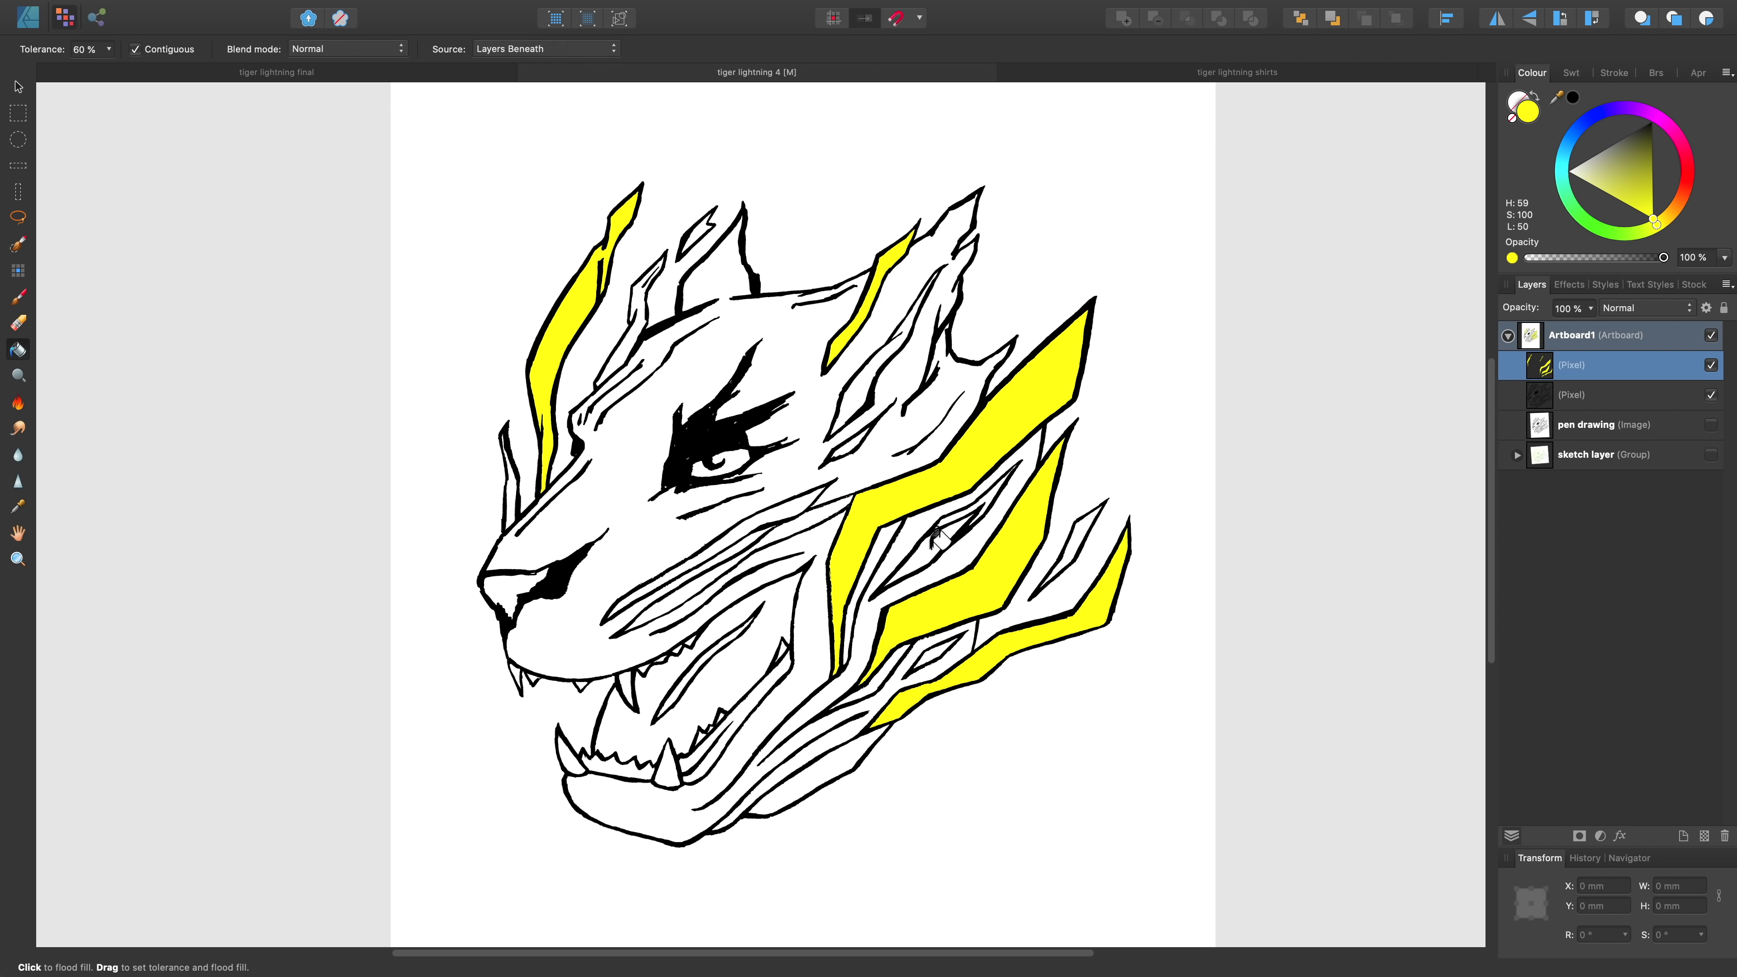
click(947, 531)
click(1073, 540)
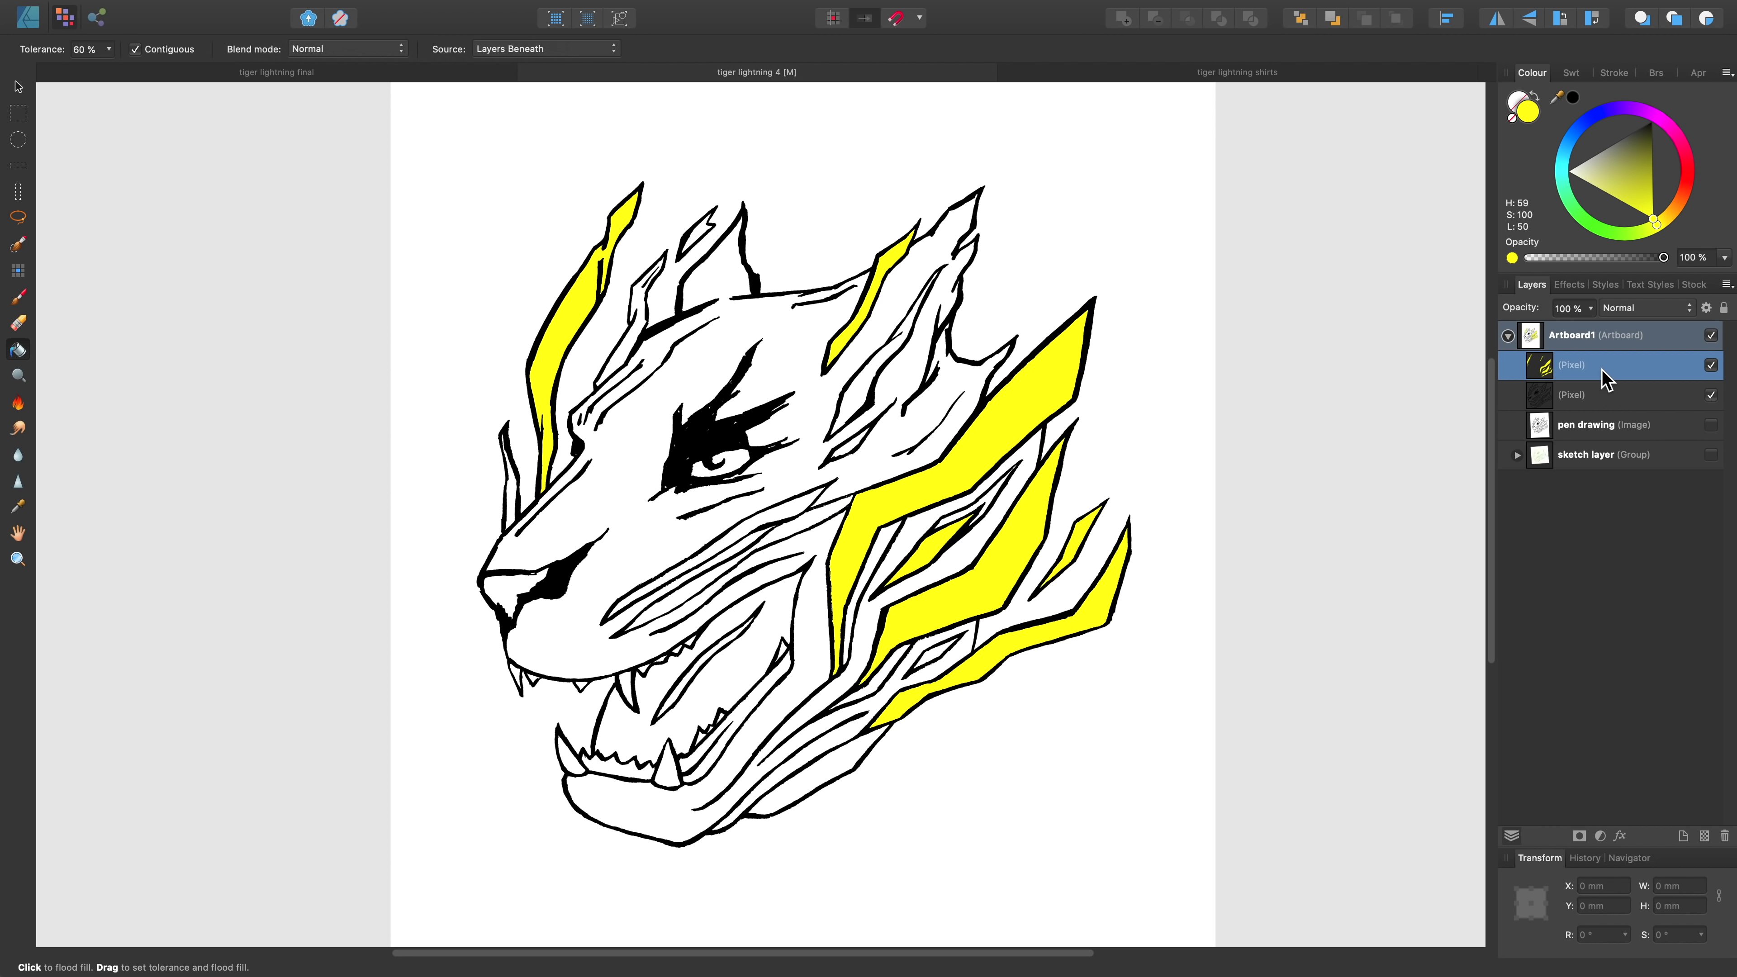
Add another pixel layer and flood-fill the tiger's face on it with red (H 2, S 100, L 50).
click(1704, 836)
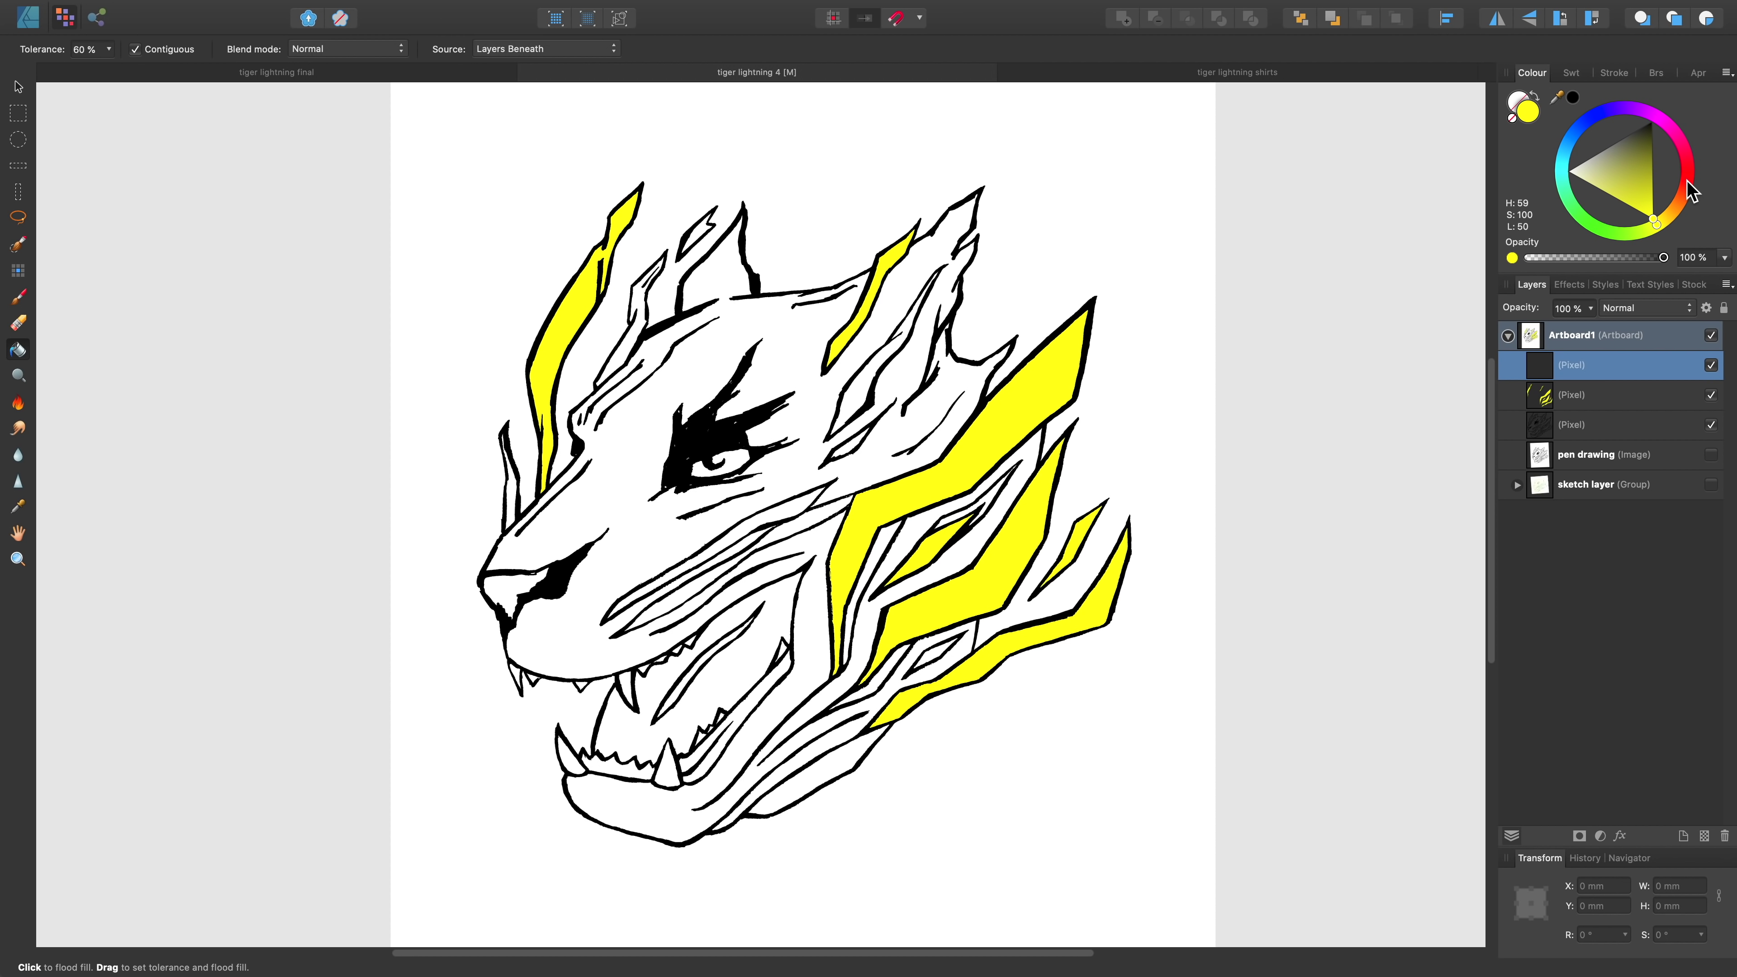
drag(1687, 180, 1694, 172)
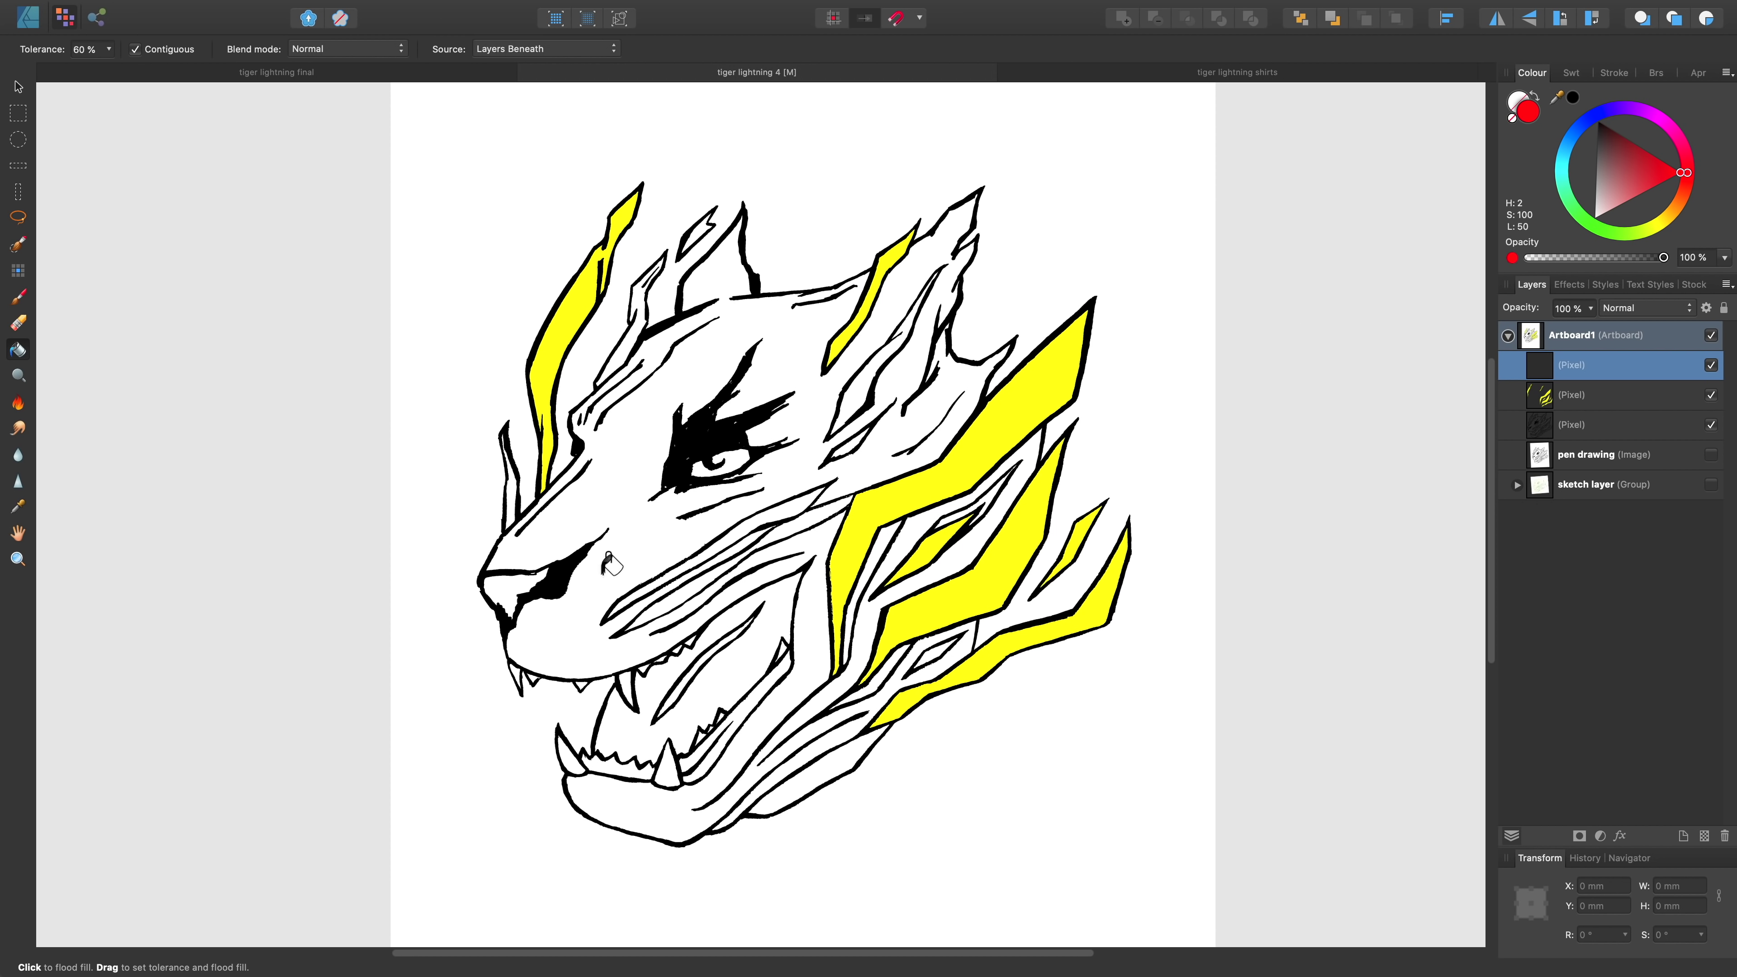
click(810, 622)
Hide the red and yellow fill layers, keeping the black line-art layer shown.
click(1711, 364)
click(1712, 395)
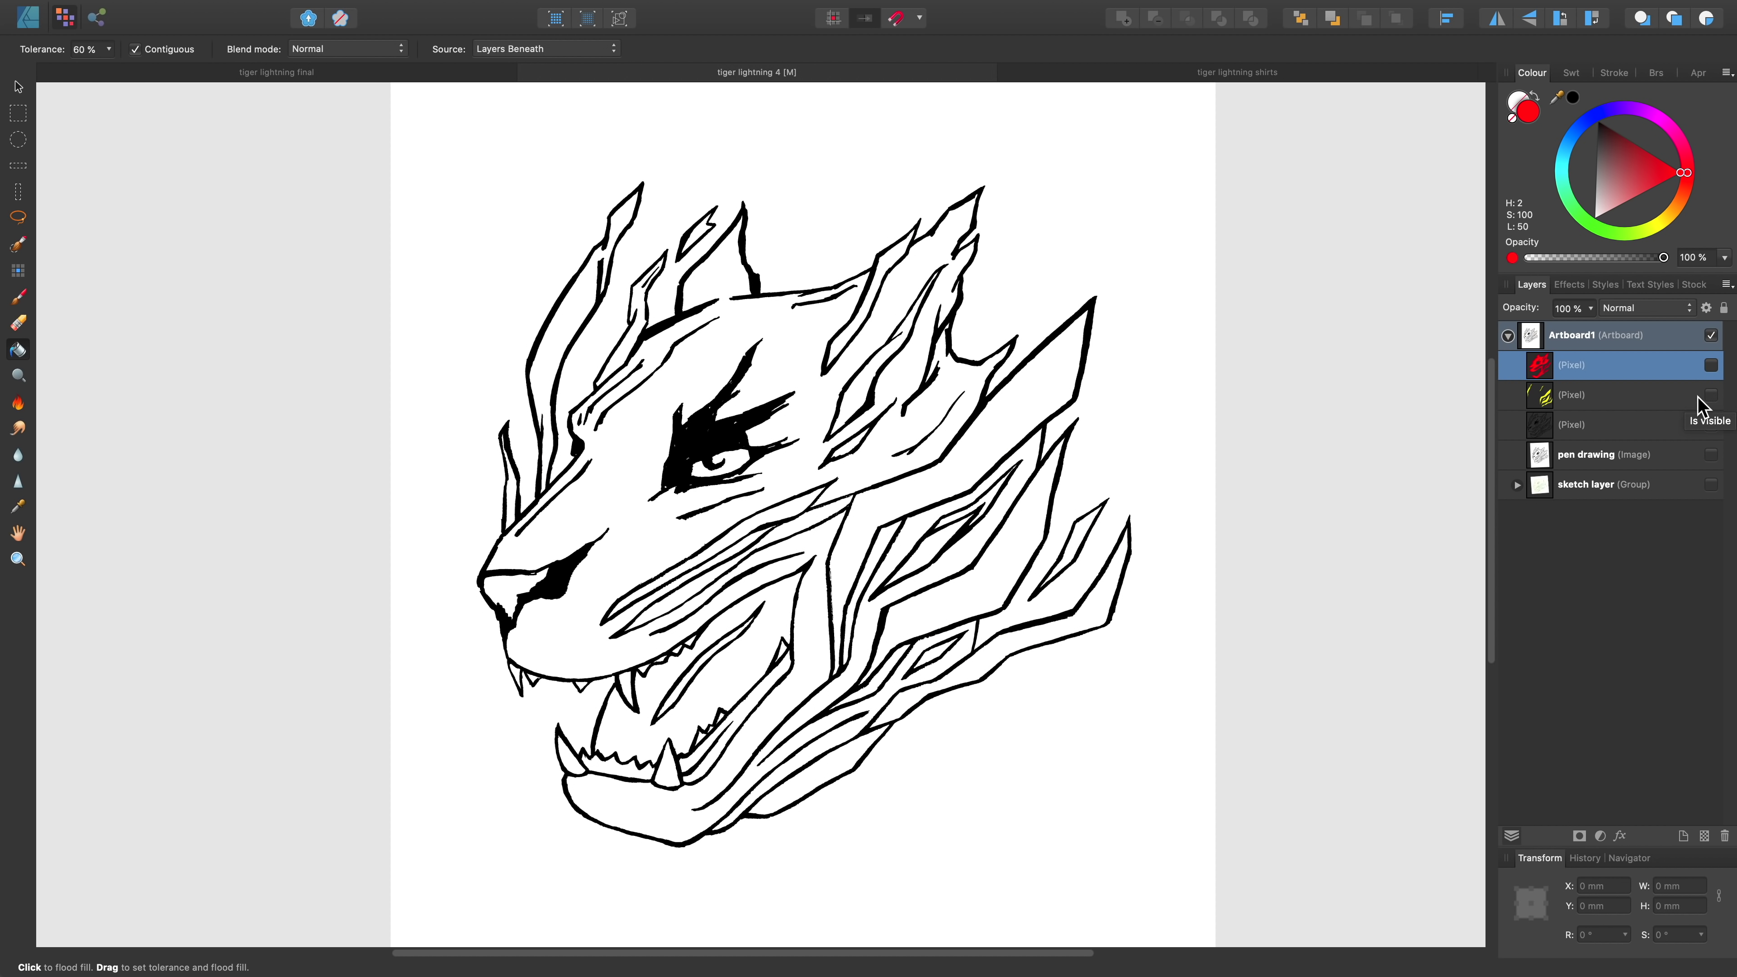
click(1712, 424)
Add a new pixel layer and flood-fill the tiger's face and mouth interior with mid grey from the Greys palette.
click(1573, 74)
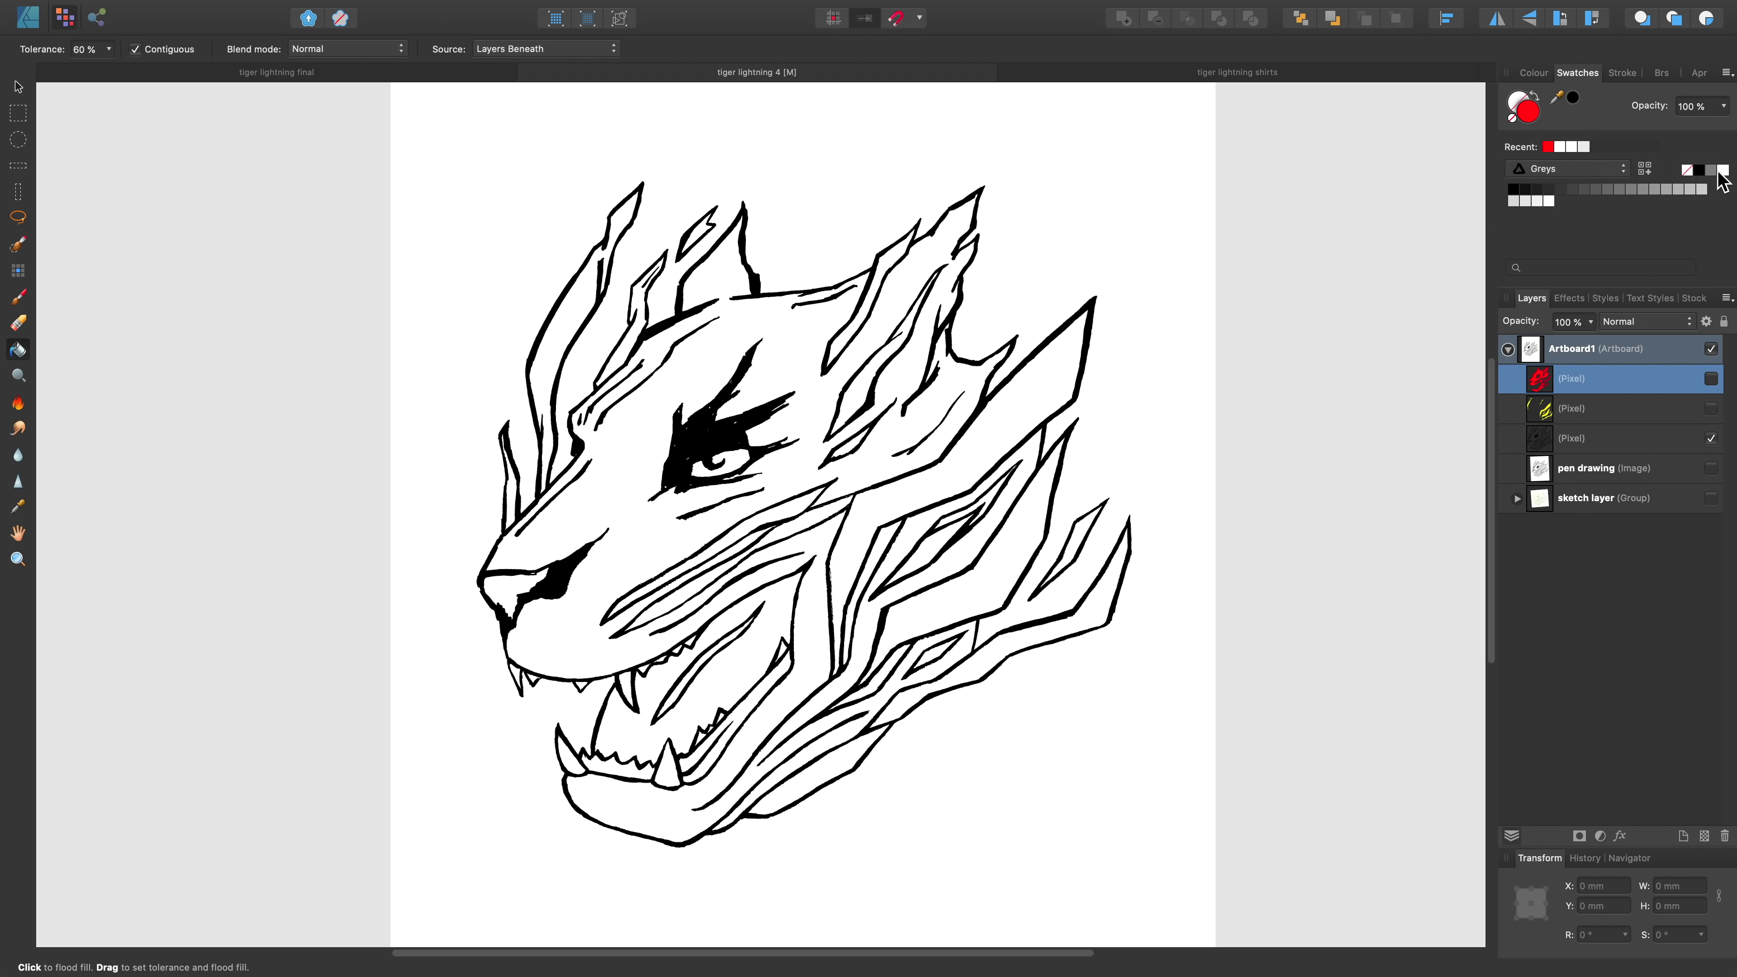
click(1566, 168)
click(1644, 144)
click(1570, 189)
click(1704, 836)
click(616, 479)
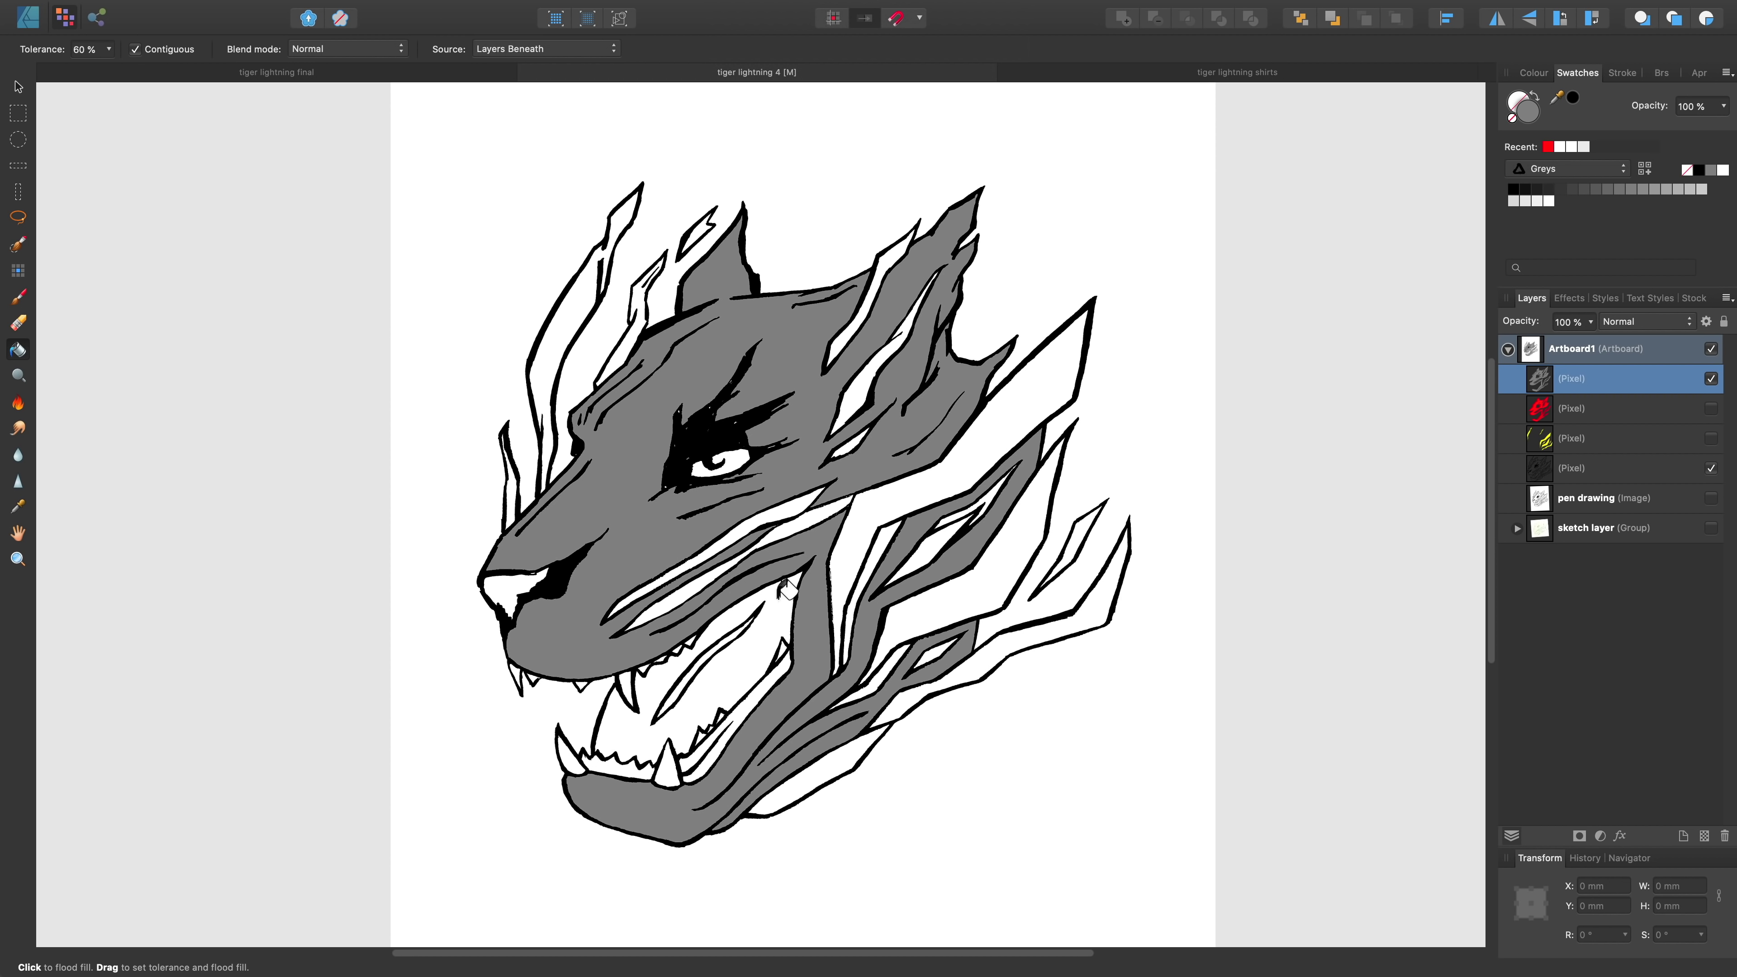
click(743, 658)
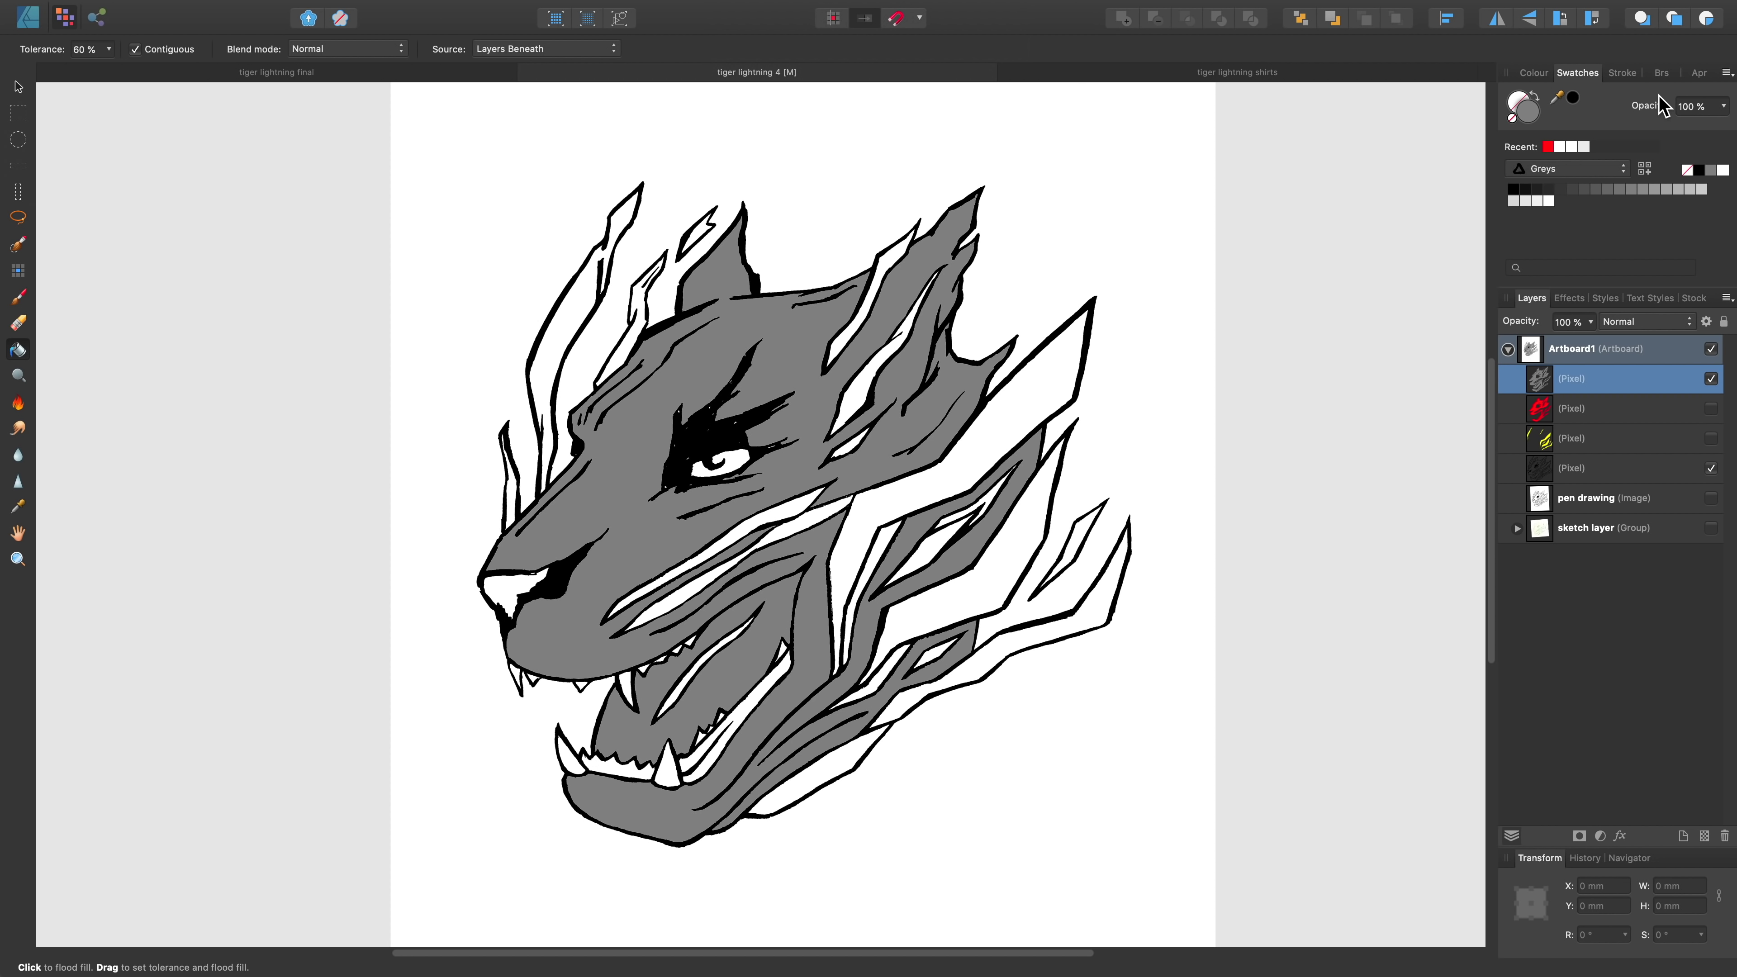
Add a new pixel layer and flood-fill the large lightning shapes of the mane and jaw with white.
click(1704, 836)
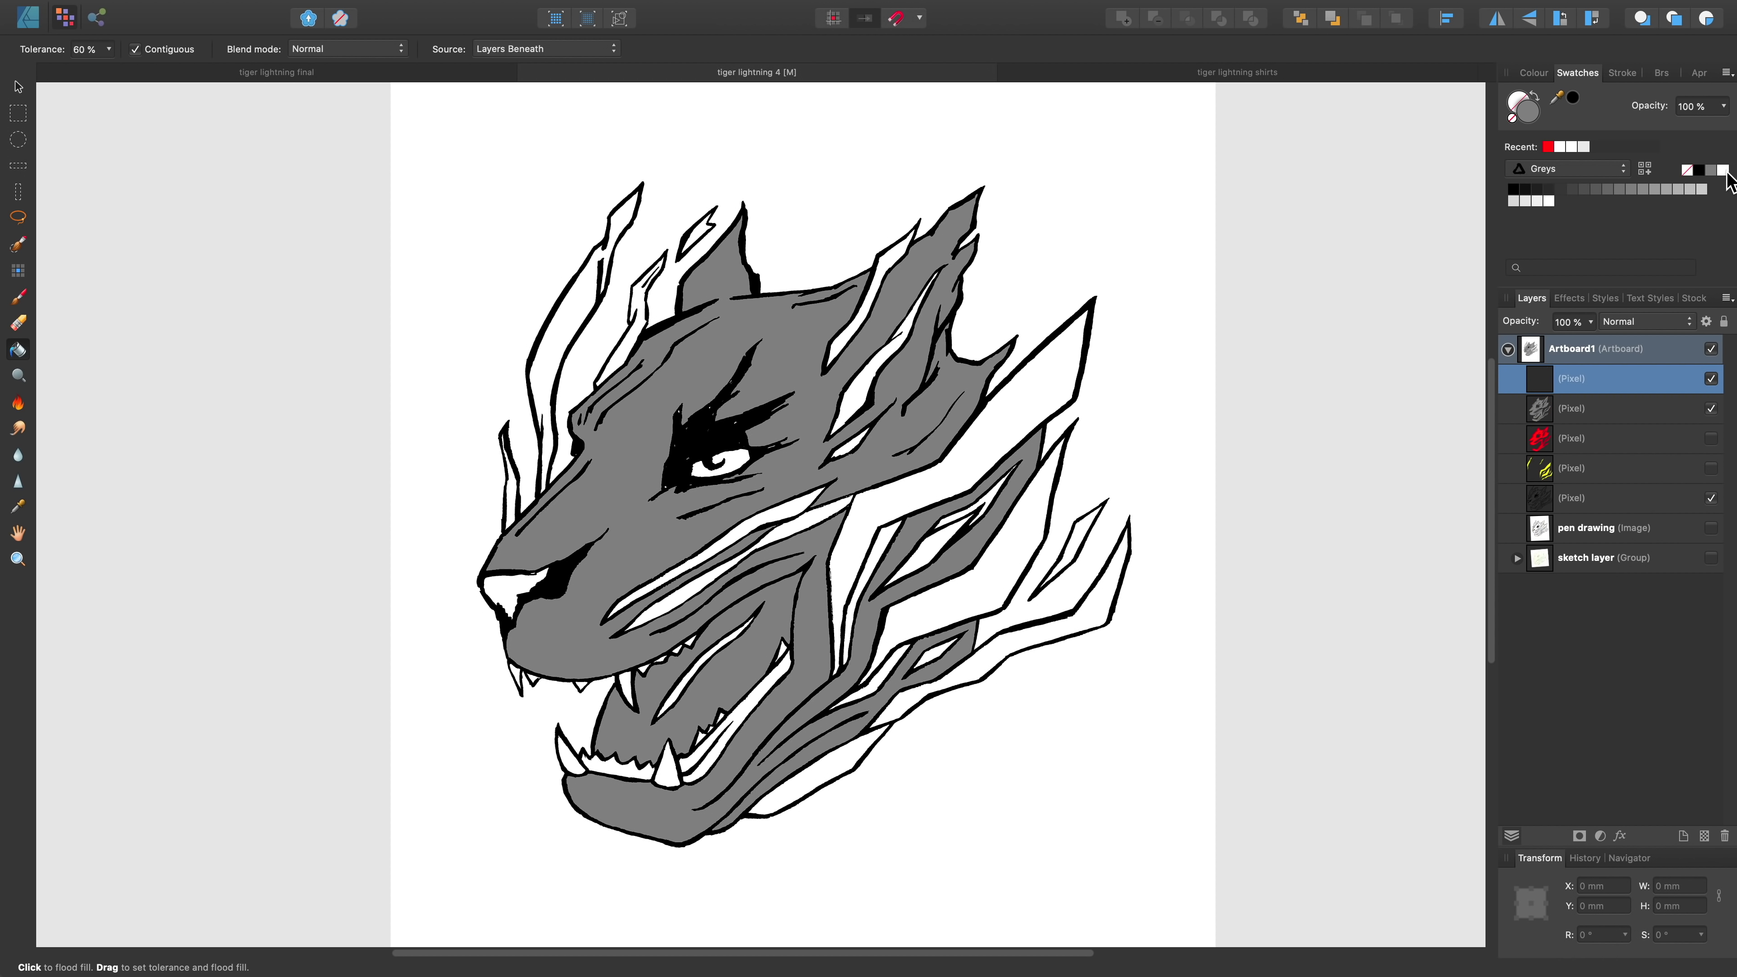
click(1722, 170)
click(1015, 409)
click(993, 578)
click(793, 786)
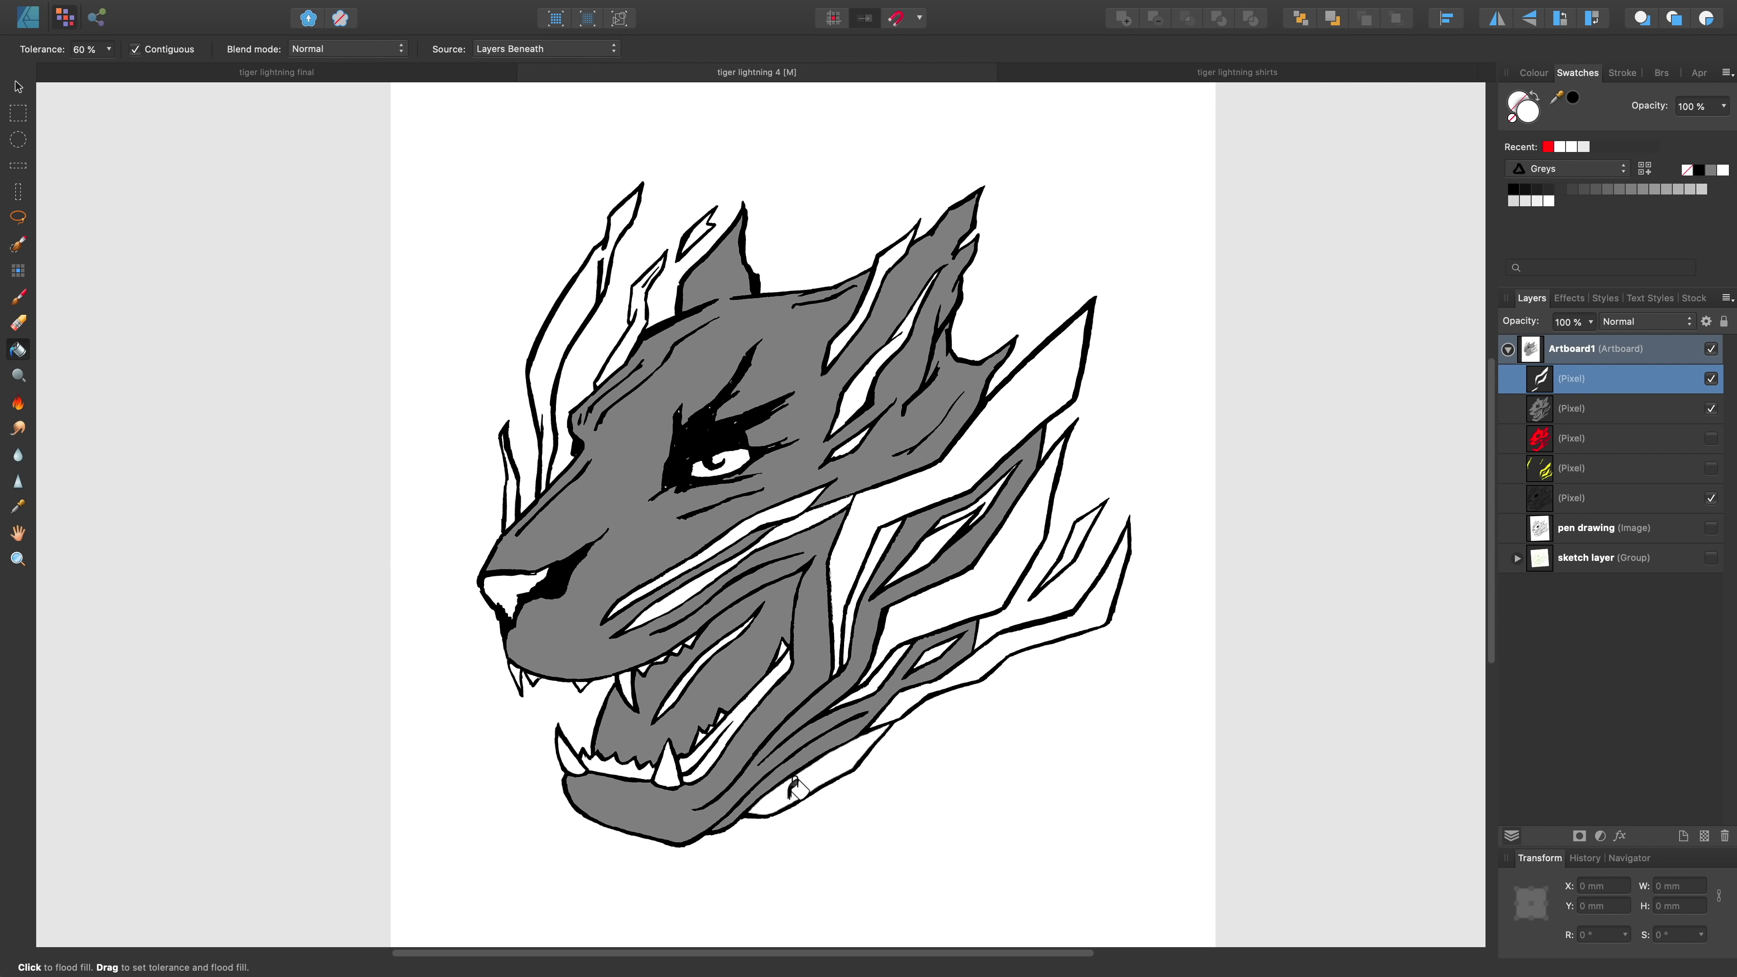
click(573, 312)
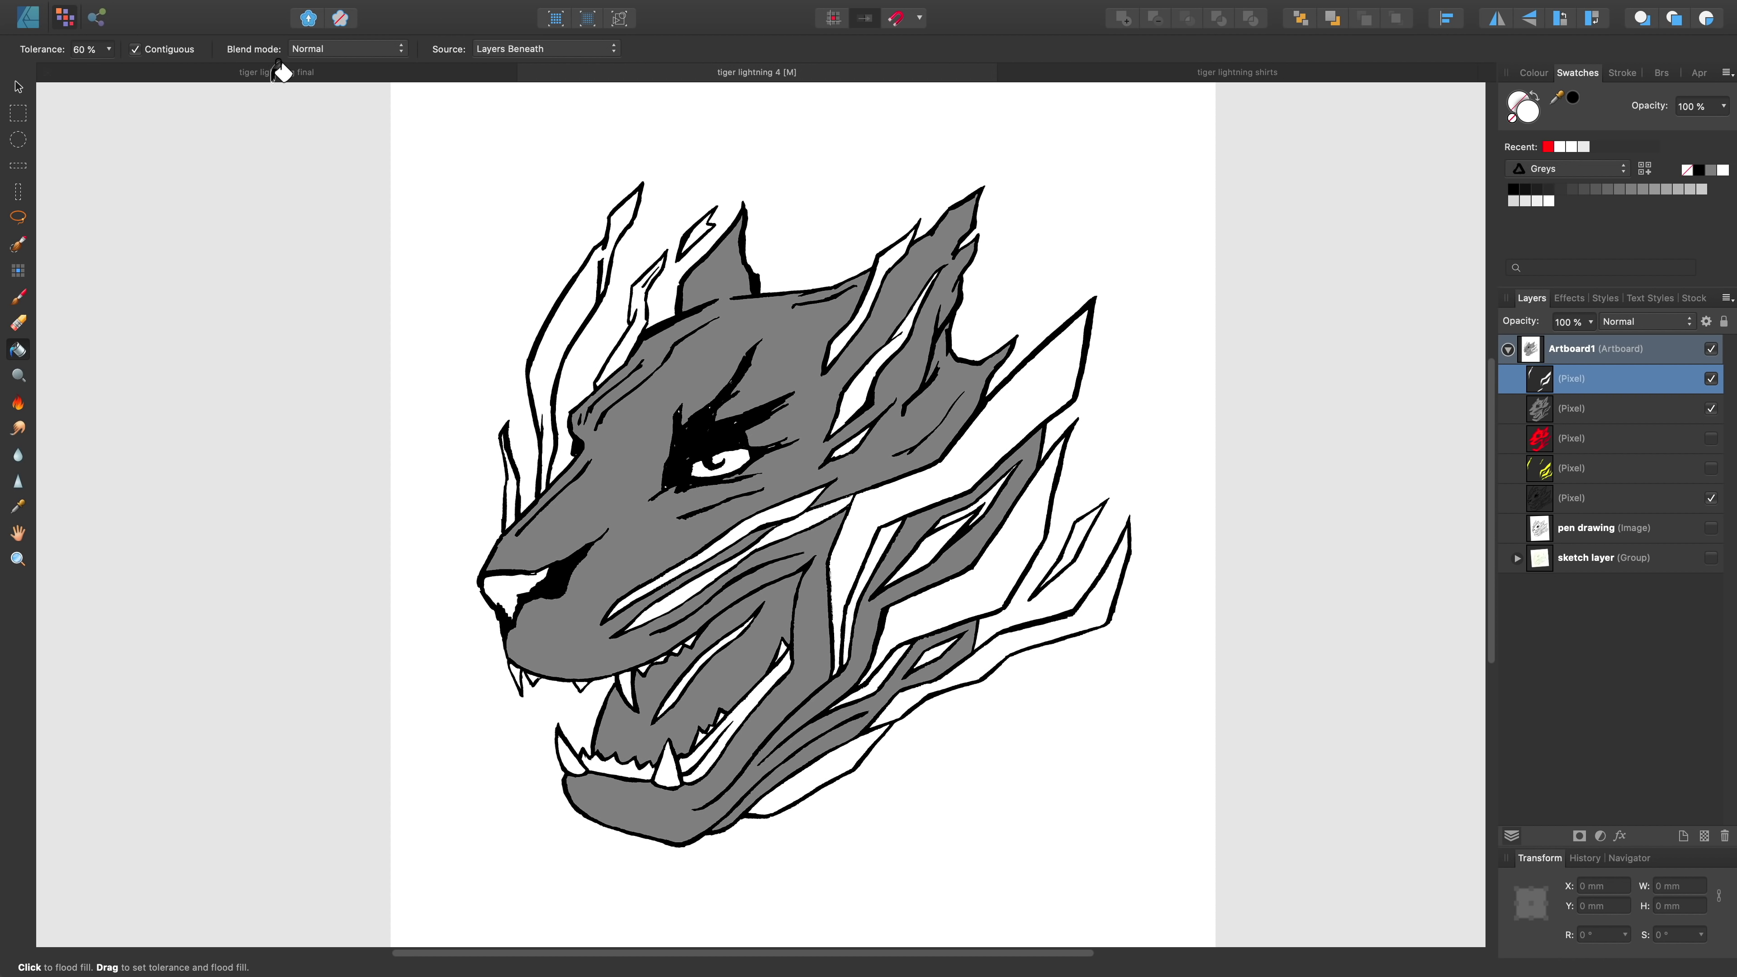